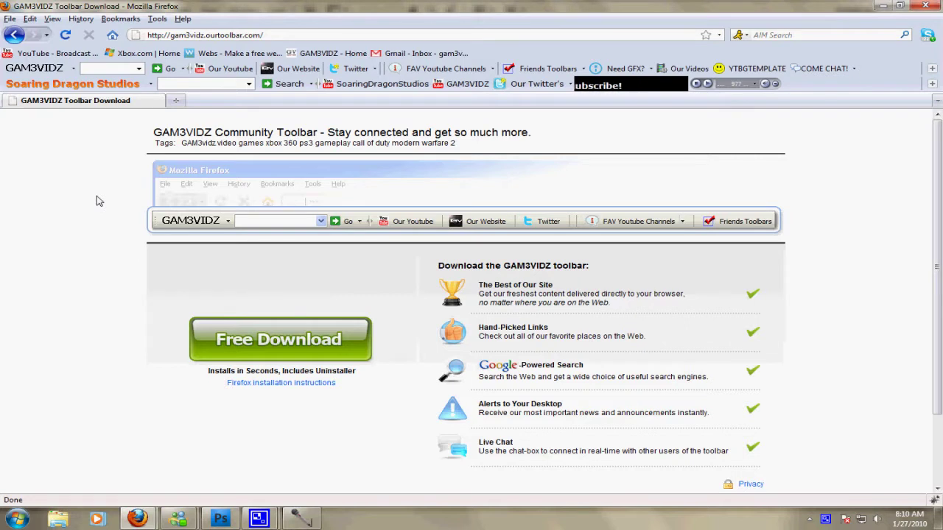
Download templateforeveryone.psd from the YTBGTEMPLATE bookmark to the Desktop and close Firefox.
{"action": "left_click", "coordinate": [316, 346]}
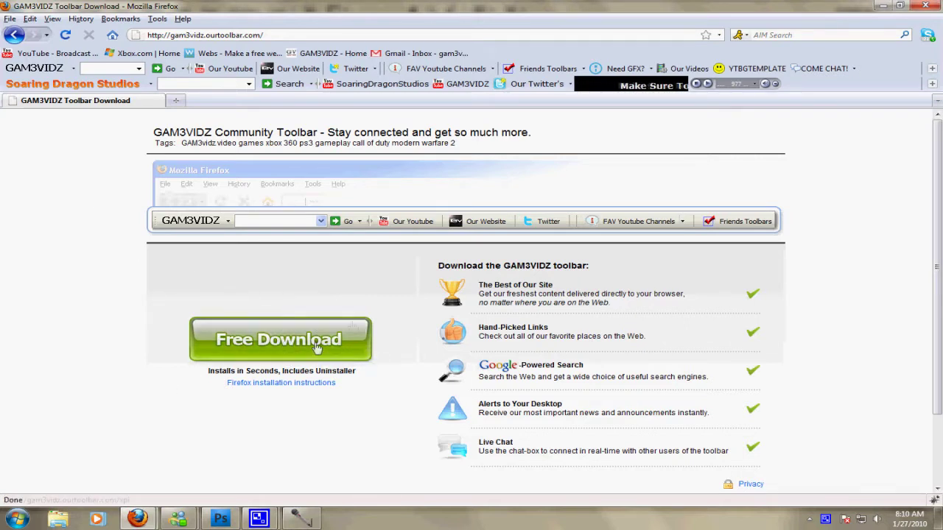
{"action": "left_click", "coordinate": [755, 69]}
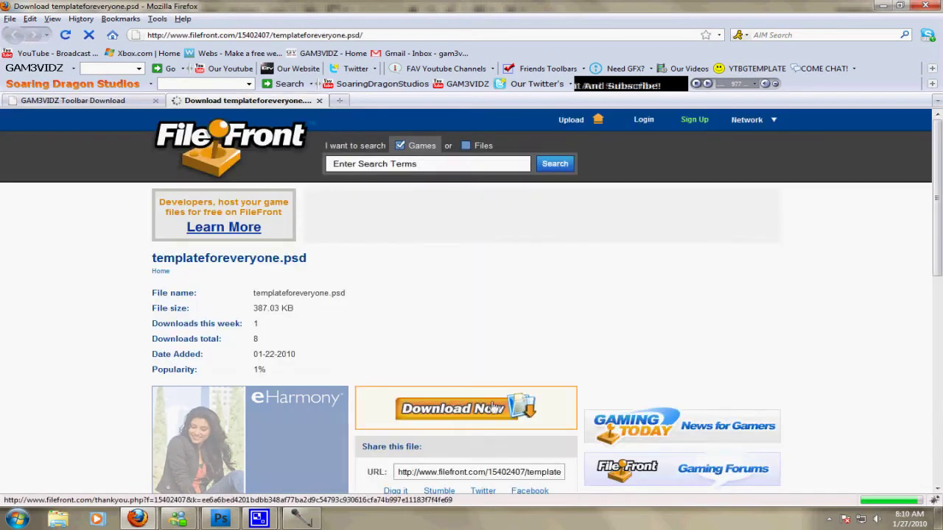
{"action": "left_click", "coordinate": [475, 406]}
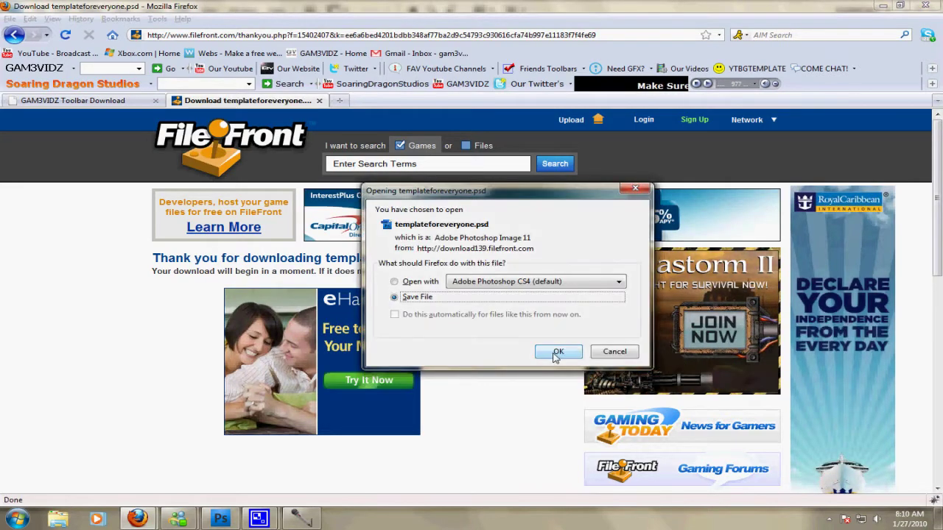
{"action": "left_click", "coordinate": [555, 353]}
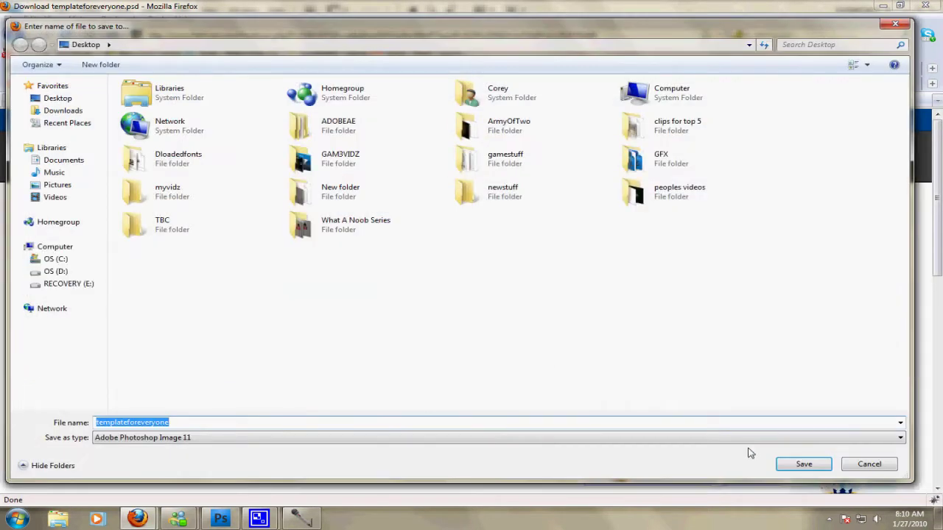
{"action": "left_click", "coordinate": [800, 464]}
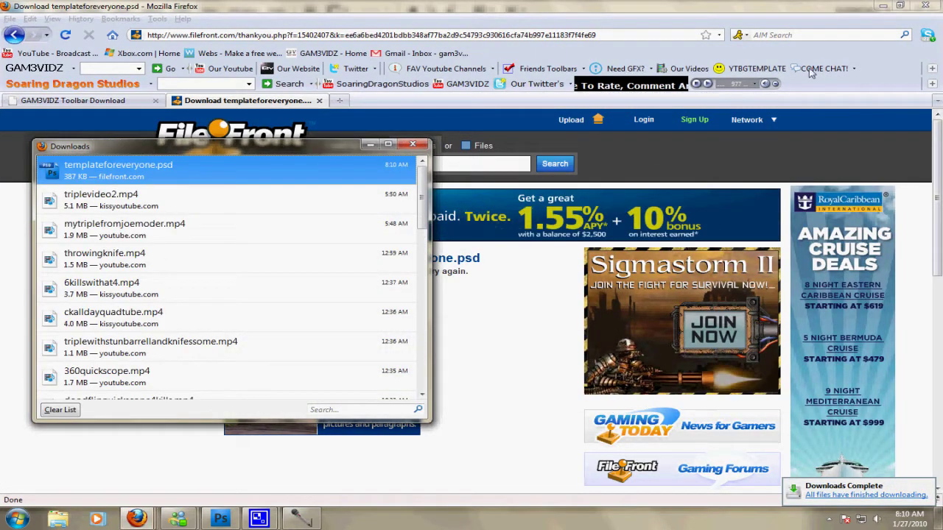
{"action": "left_click", "coordinate": [483, 190]}
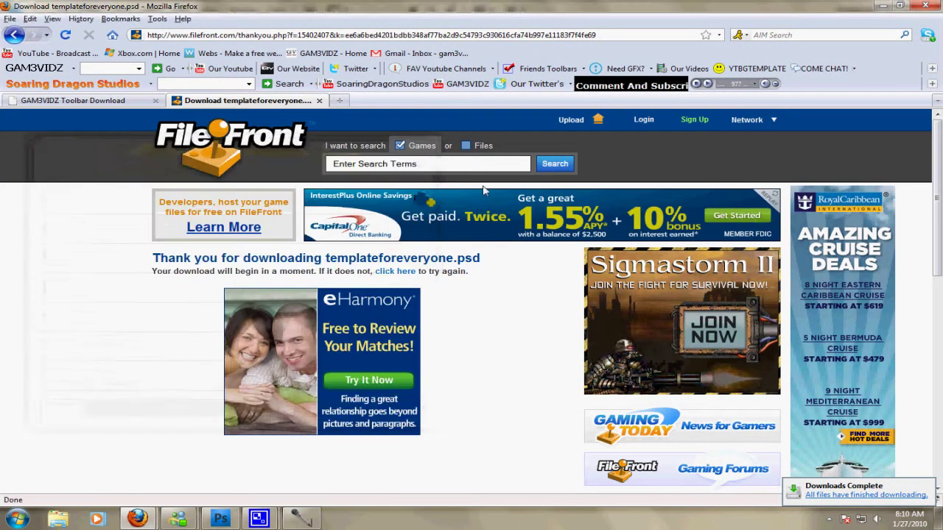
{"action": "left_click", "coordinate": [928, 6]}
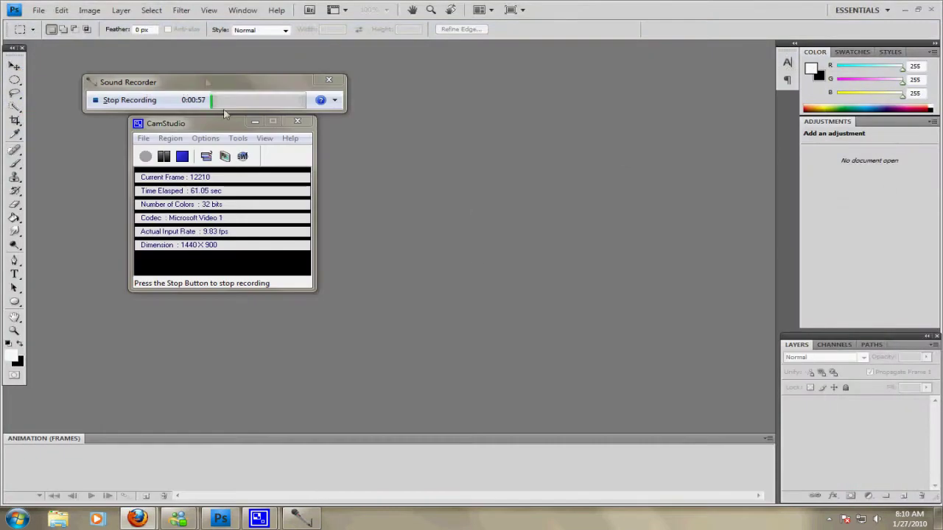
Open templateforeveryone.psd from the Desktop in Photoshop.
{"action": "left_click", "coordinate": [480, 225]}
{"action": "left_click", "coordinate": [38, 11]}
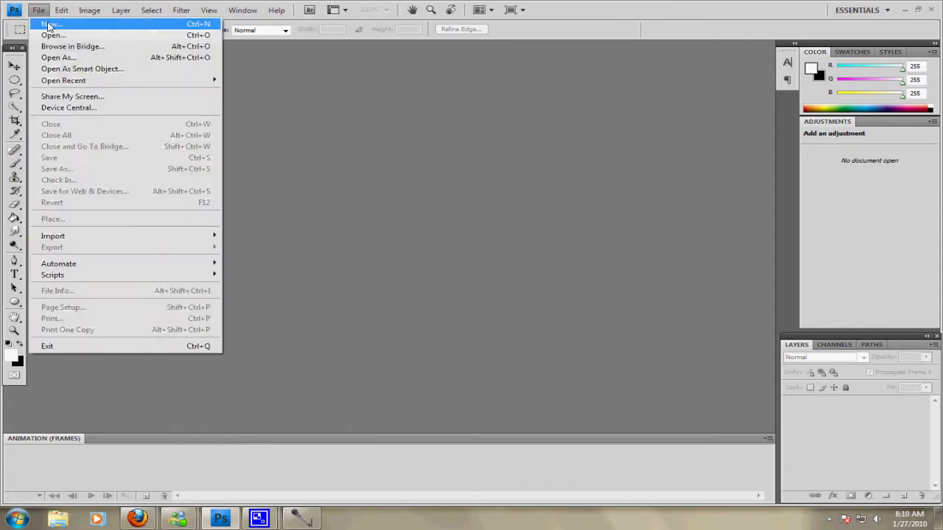
{"action": "left_click", "coordinate": [52, 34]}
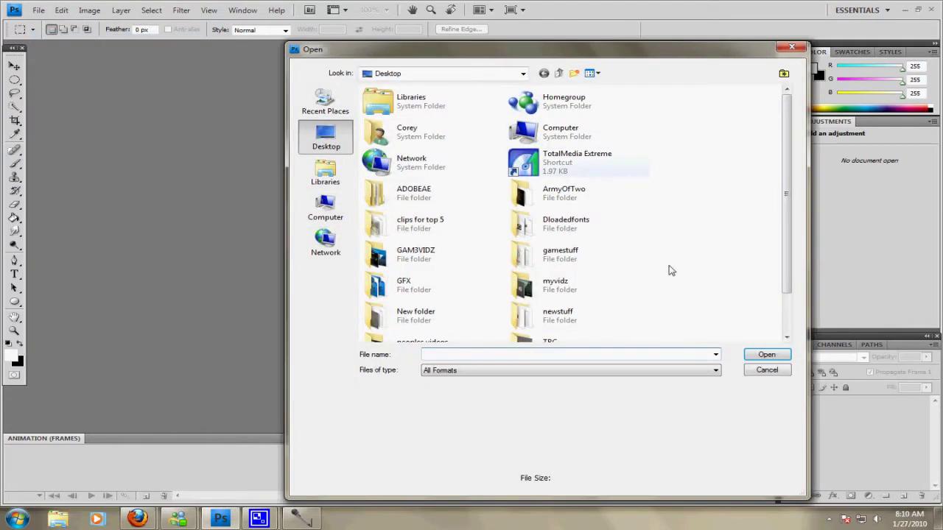
{"action": "scroll", "coordinate": [670, 270], "scroll_direction": "down", "scroll_amount": 2}
{"action": "double_click", "coordinate": [569, 322]}
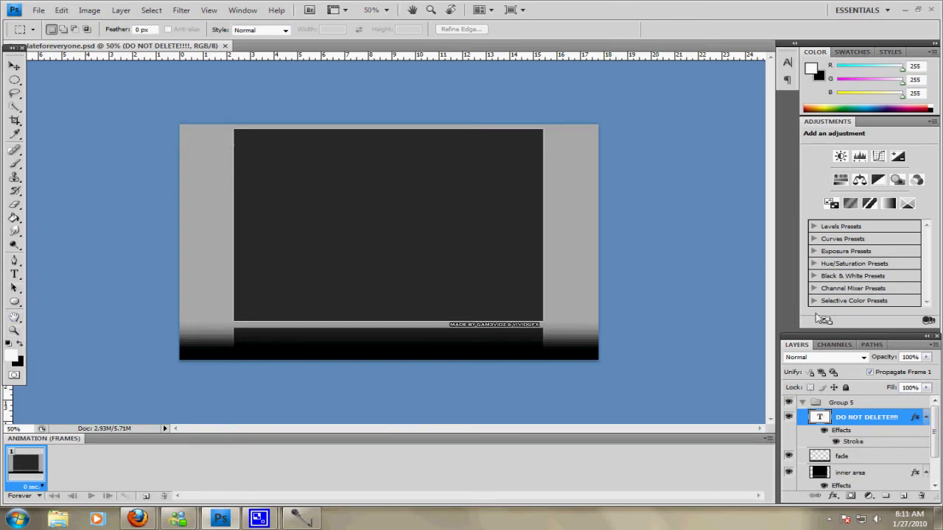
Toggle the DO NOT DELETE!!!! layer's visibility, then zoom in on the MADE BY credit line.
{"action": "left_click", "coordinate": [788, 418]}
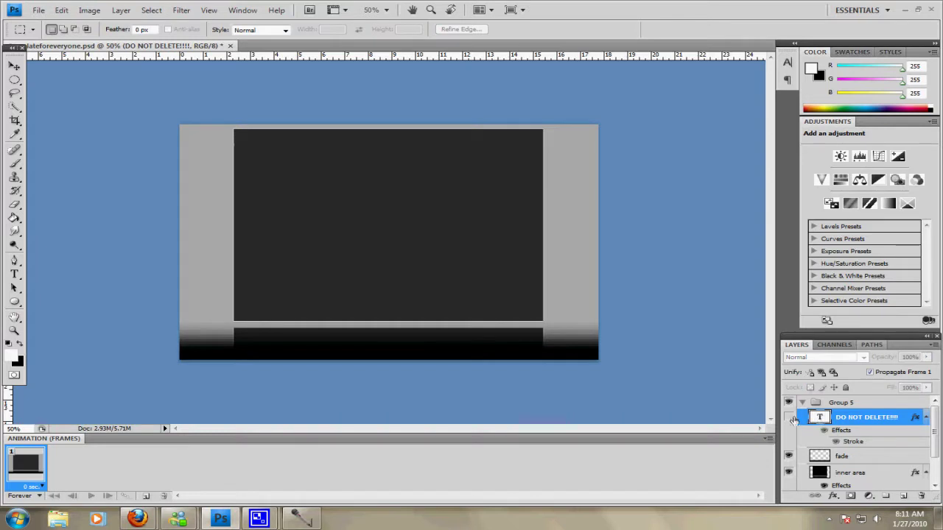
{"action": "left_click", "coordinate": [789, 418]}
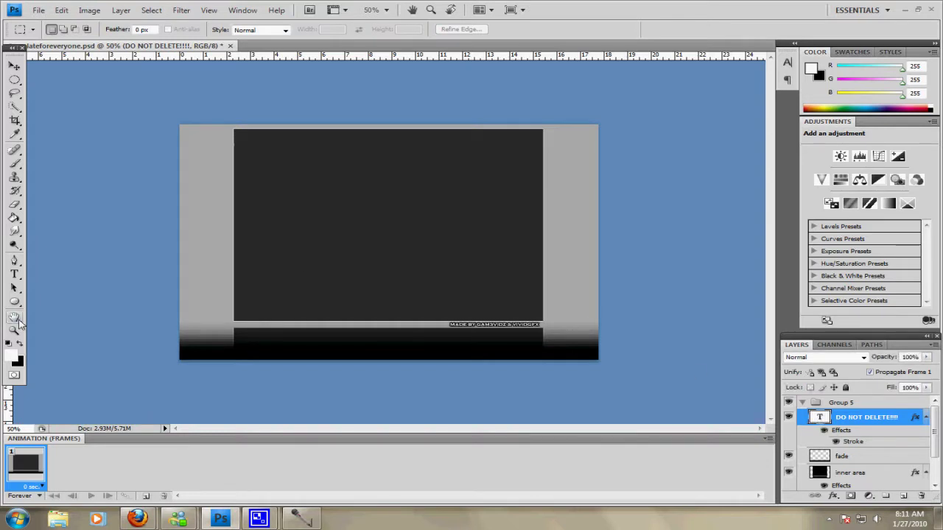
{"action": "left_click", "coordinate": [14, 331]}
{"action": "left_click", "coordinate": [521, 319]}
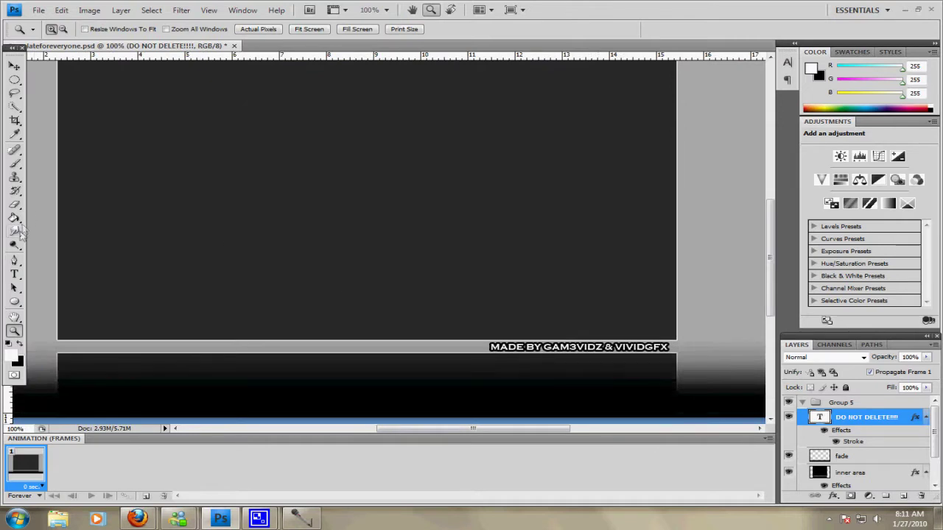
Replace 'GAM3VIDZ & VIVIDGFX' in the credit line with the tutorial author's channel name.
{"action": "left_click", "coordinate": [14, 275]}
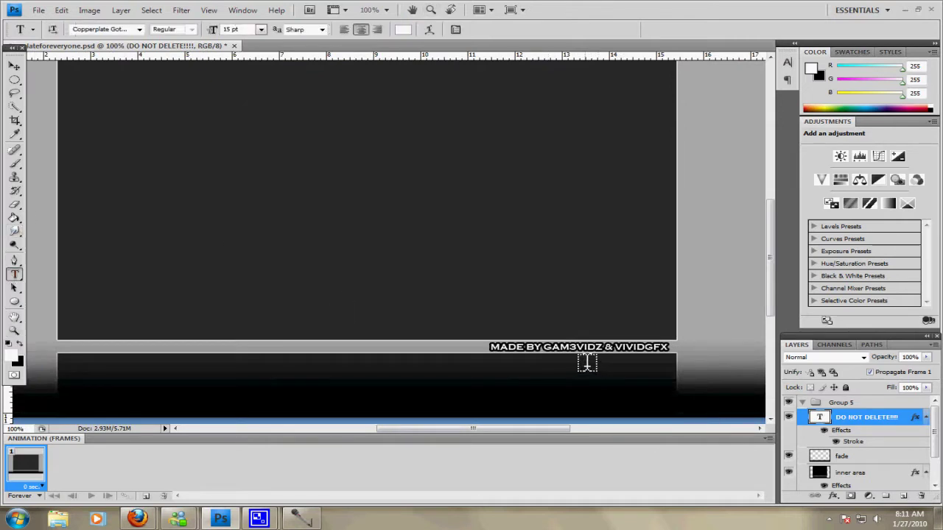
{"action": "left_click", "coordinate": [616, 352]}
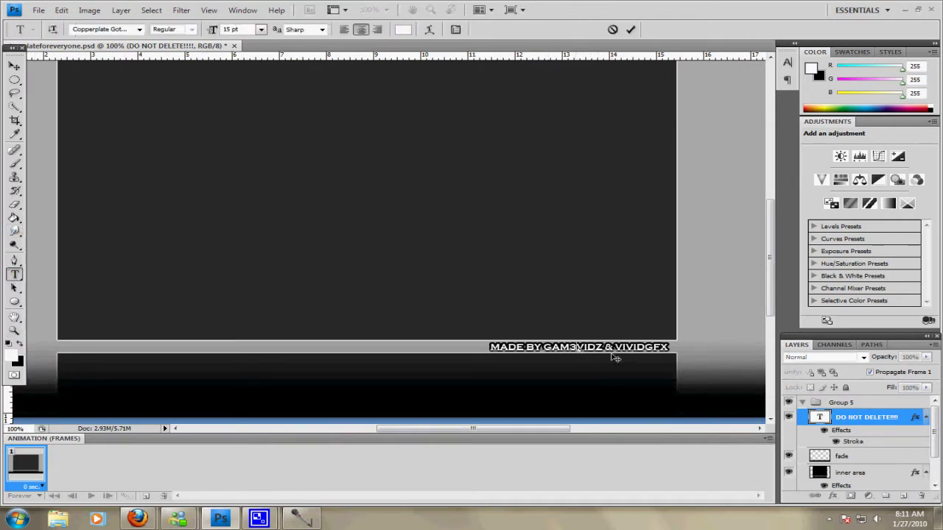
{"action": "key", "text": "ctrl+a"}
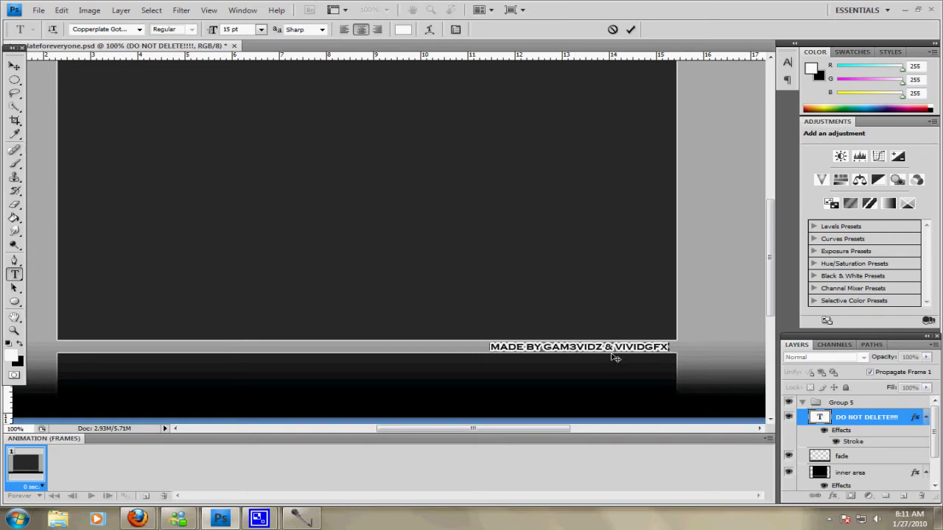
{"action": "left_click", "coordinate": [539, 356]}
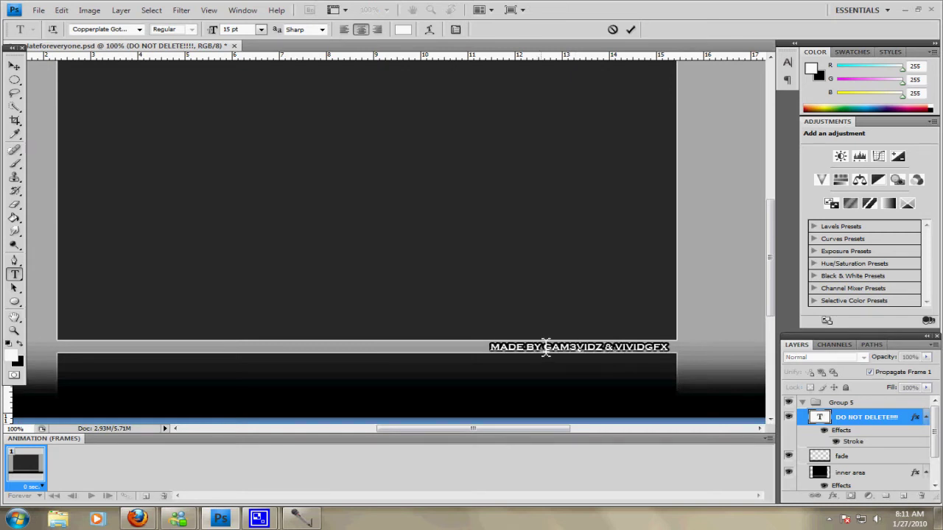
{"action": "left_click_drag", "start_coordinate": [546, 350], "coordinate": [668, 334]}
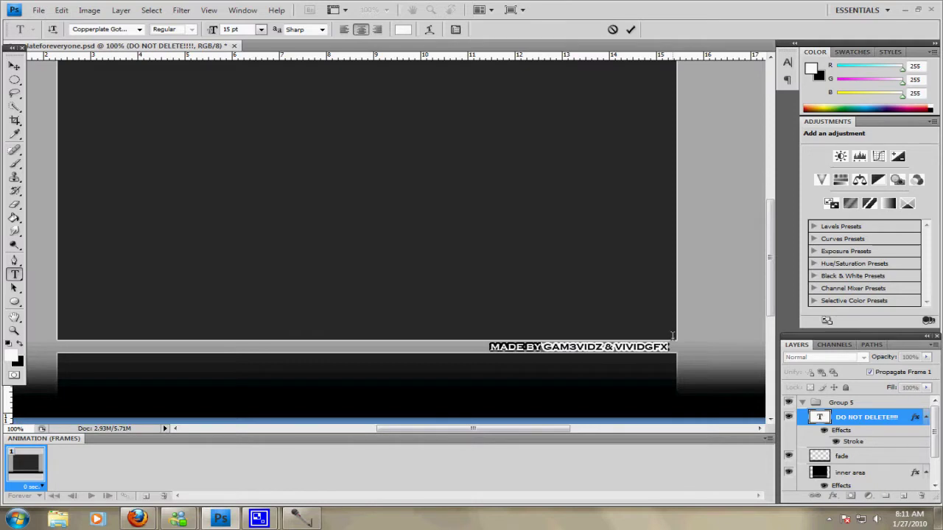
{"action": "key", "text": "ctrl+h"}
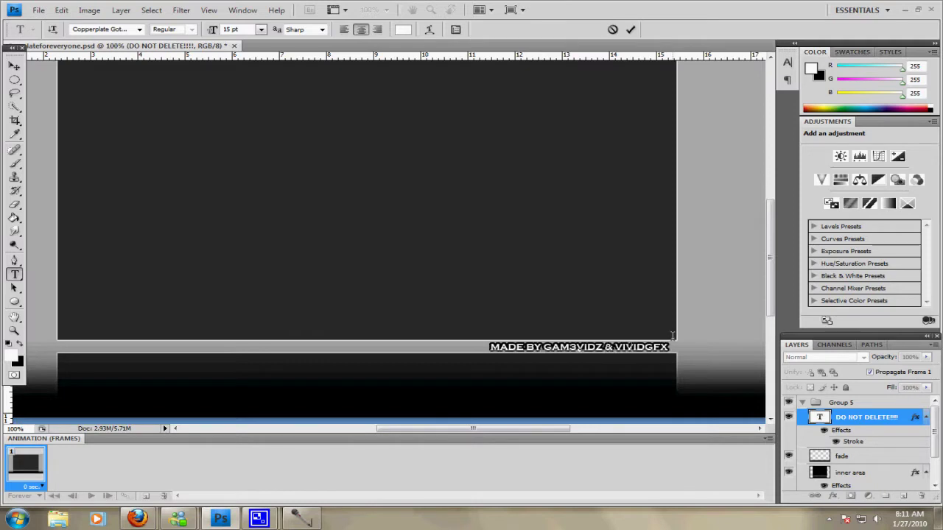
{"action": "type", "text": "Tutorials"}
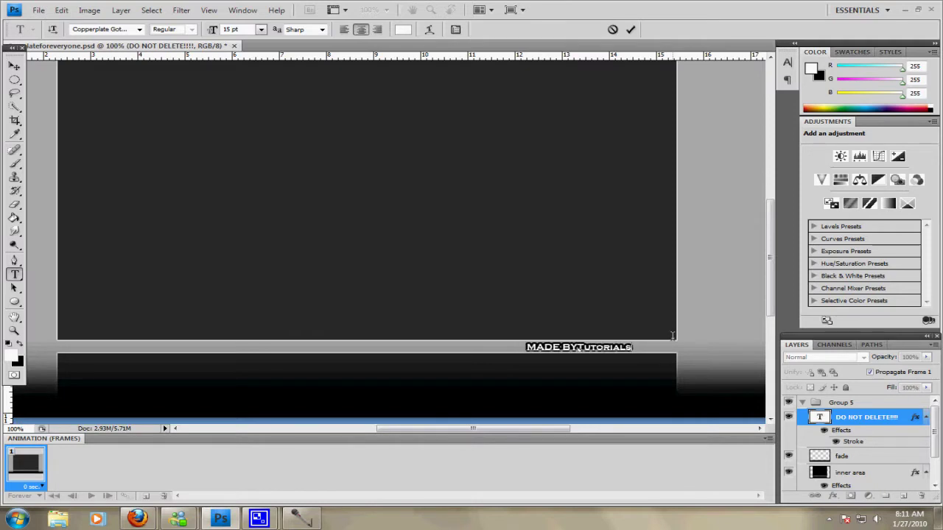
{"action": "type", "text": "by"}
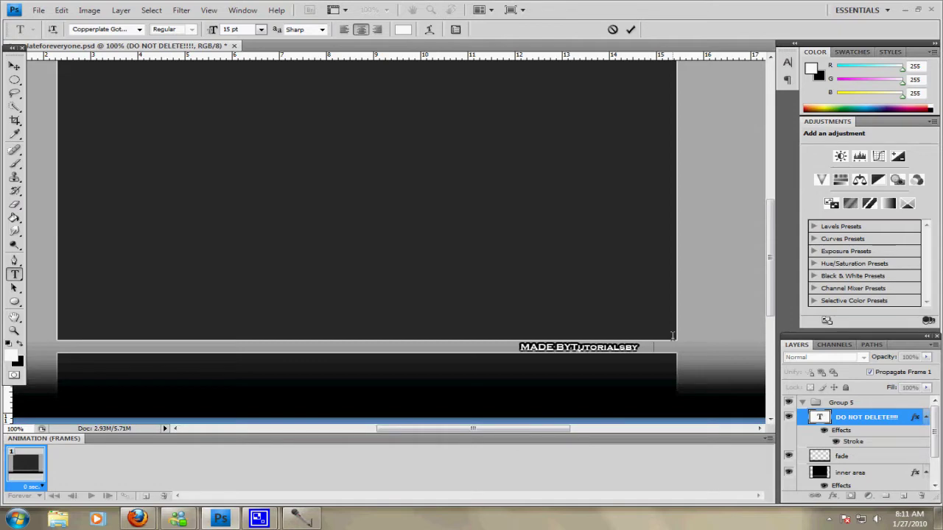
{"action": "type", "text": "corey"}
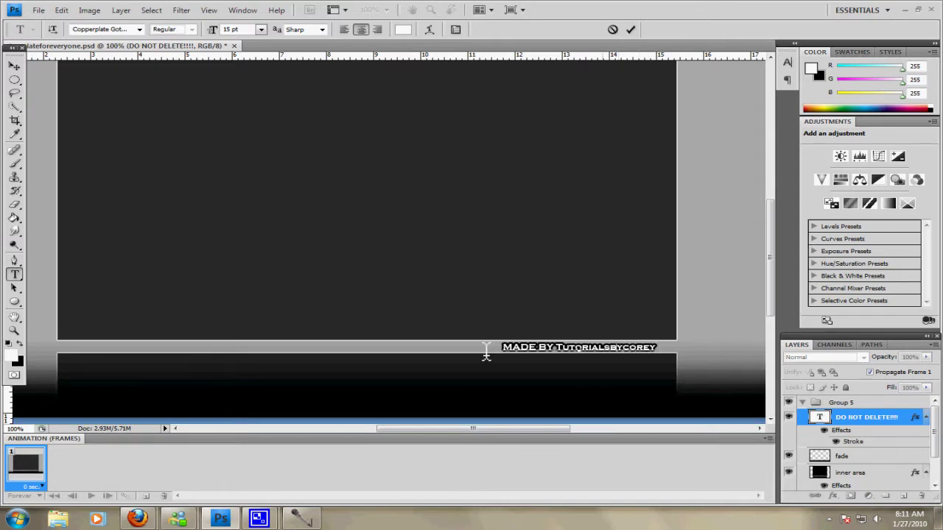
Fit the whole template on screen with the Zoom tool.
{"action": "left_click", "coordinate": [14, 331]}
{"action": "right_click", "coordinate": [162, 320]}
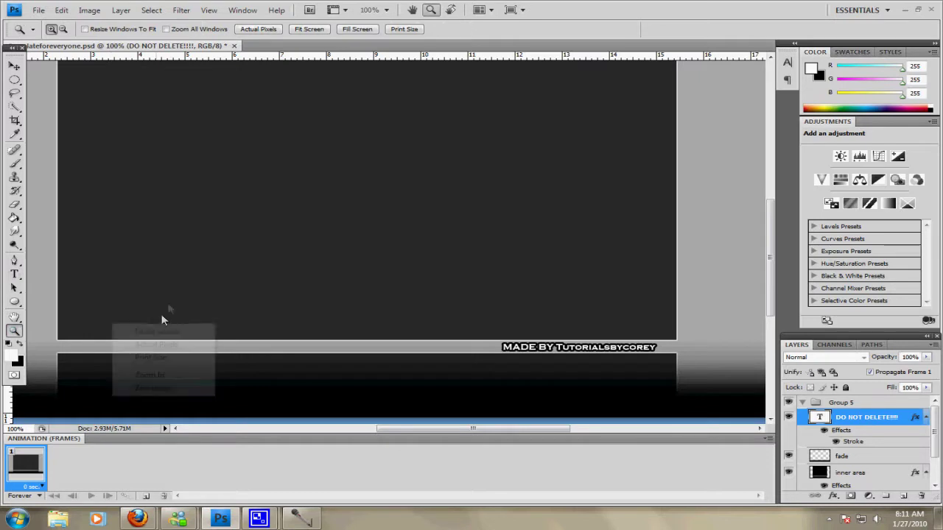
{"action": "left_click", "coordinate": [155, 331]}
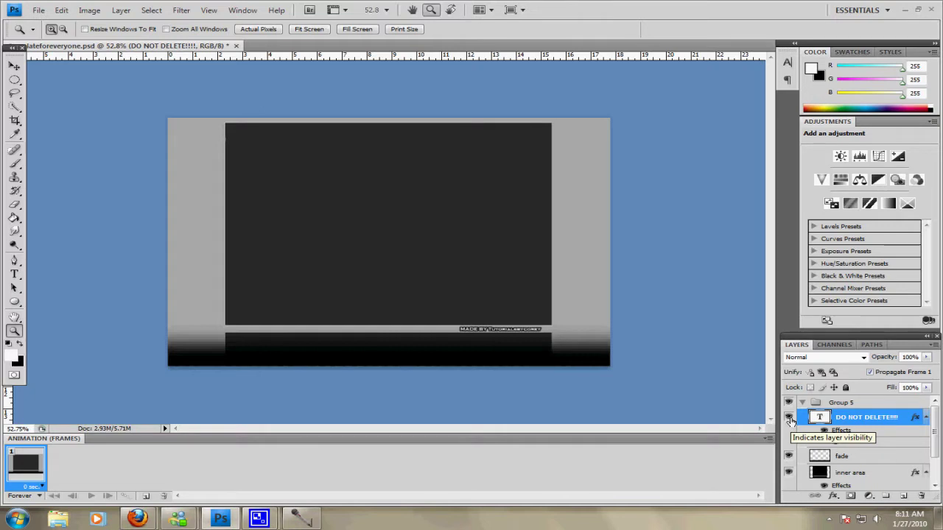
{"action": "left_click", "coordinate": [789, 419]}
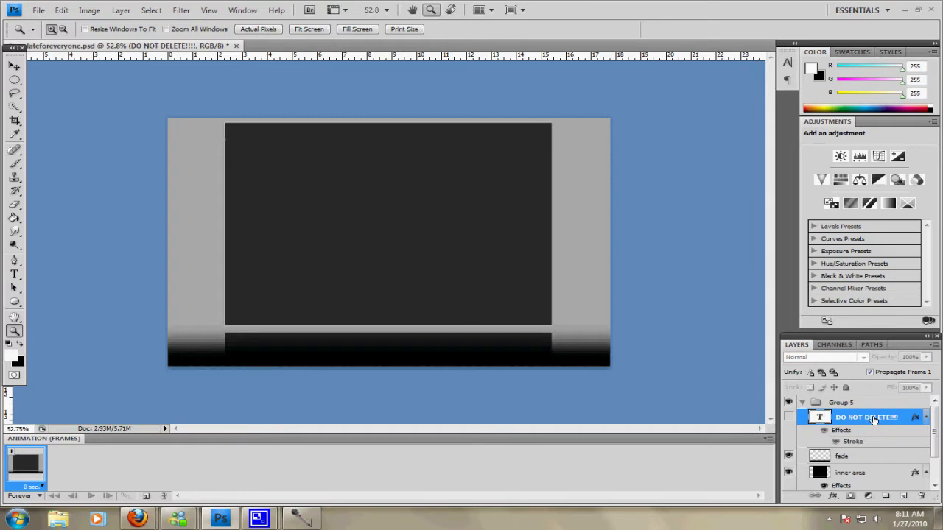
{"action": "key", "text": "Delete"}
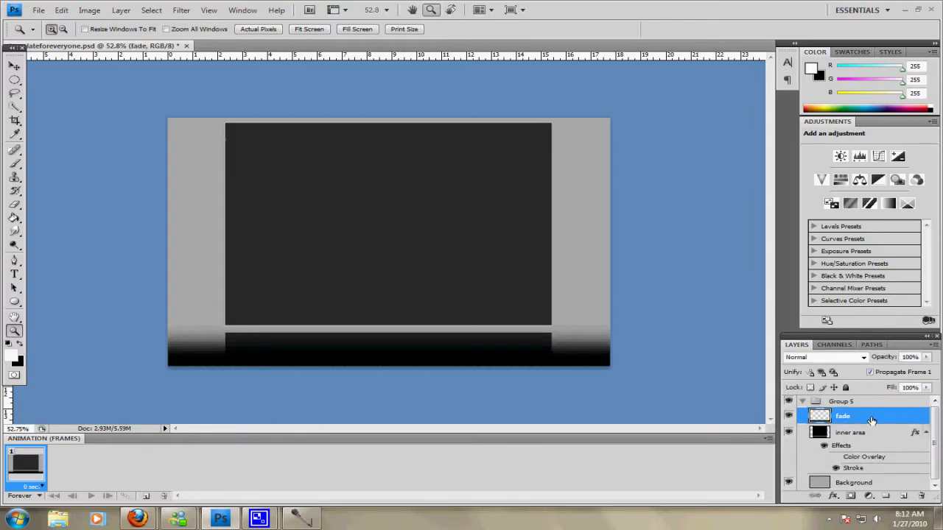
{"action": "left_click", "coordinate": [874, 485]}
{"action": "left_click", "coordinate": [788, 482]}
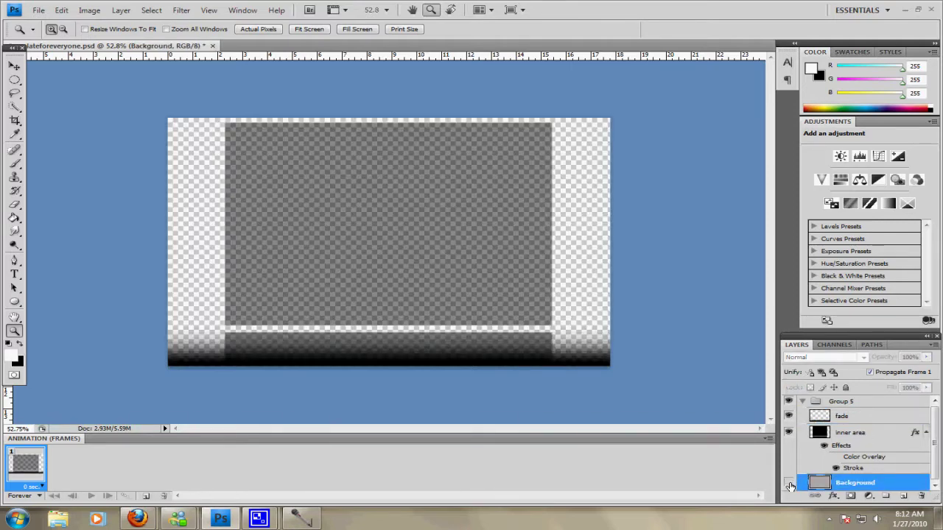
{"action": "left_click", "coordinate": [788, 483]}
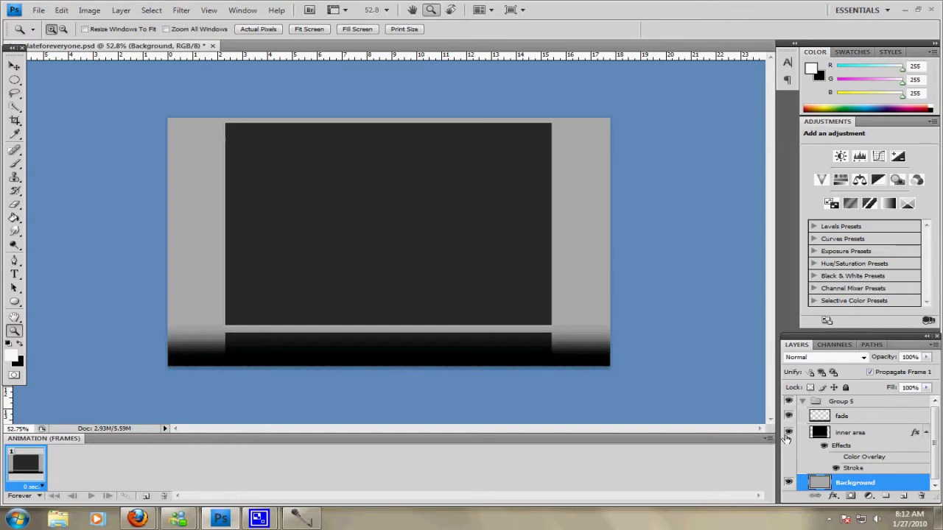
{"action": "left_click", "coordinate": [788, 432]}
{"action": "left_click", "coordinate": [788, 433]}
{"action": "left_click", "coordinate": [789, 416]}
{"action": "left_click", "coordinate": [789, 417]}
{"action": "left_click", "coordinate": [789, 418]}
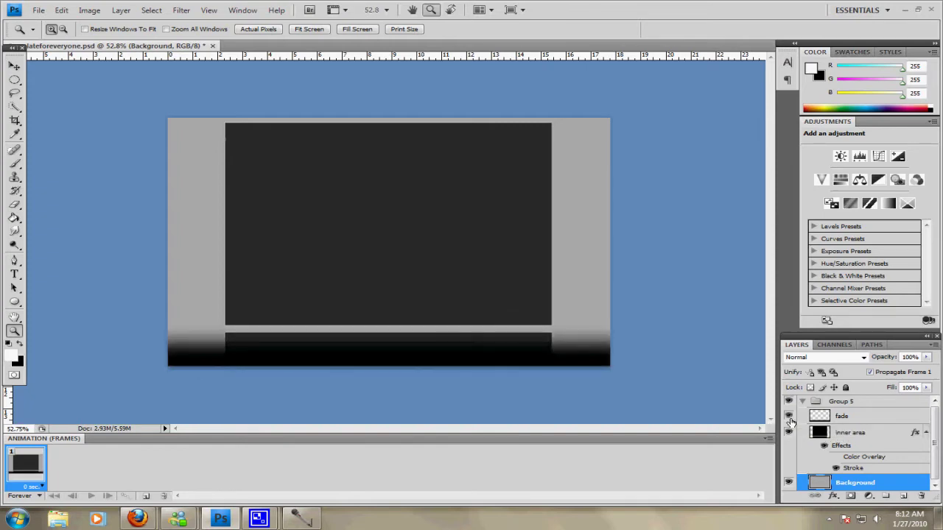
{"action": "double_click", "coordinate": [878, 418]}
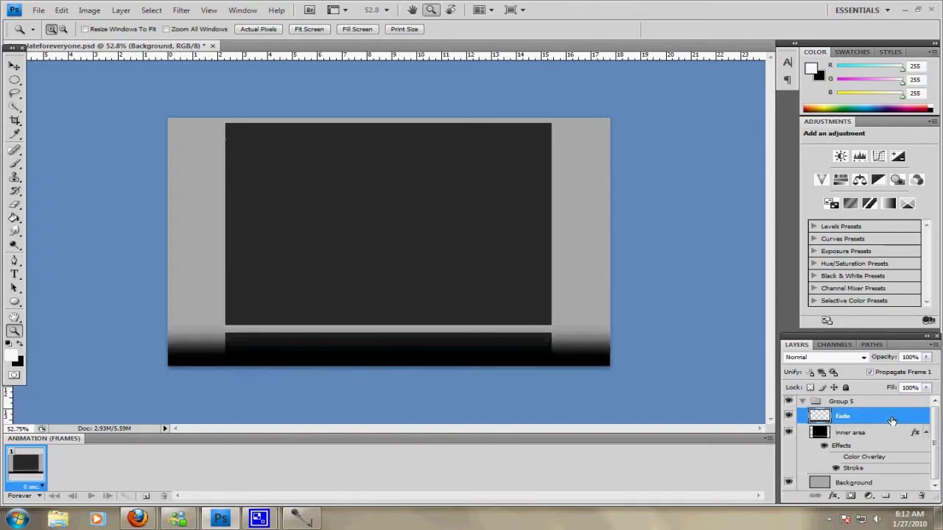
{"action": "left_click", "coordinate": [586, 321]}
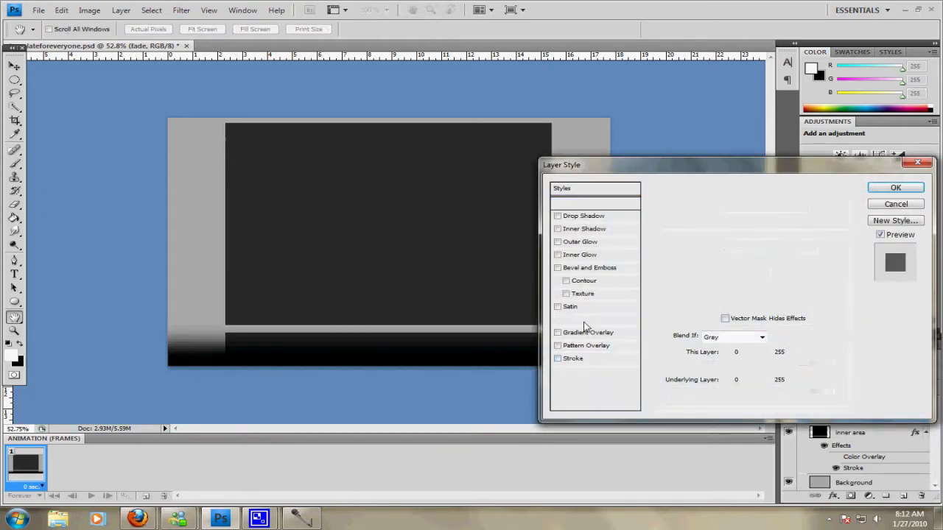
{"action": "left_click", "coordinate": [909, 207]}
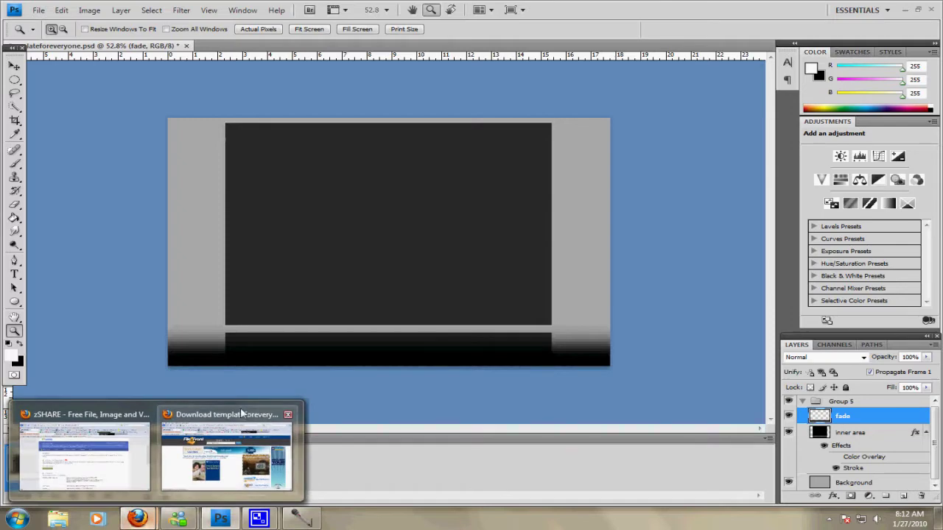
{"action": "left_click", "coordinate": [239, 413]}
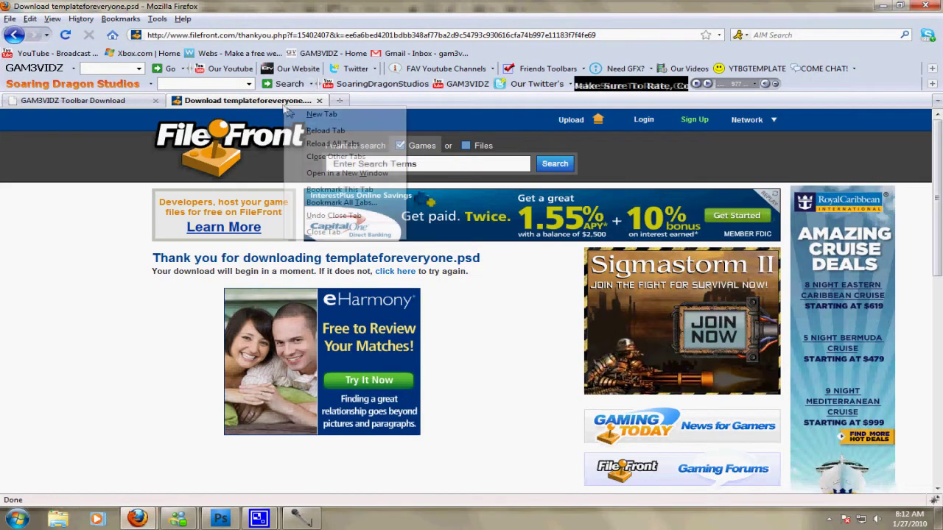
Open a new tab and go to the Abstract Wallpapers site via the 'wall' suggestion.
{"action": "right_click", "coordinate": [305, 104]}
{"action": "left_click", "coordinate": [324, 112]}
{"action": "type", "text": "wall"}
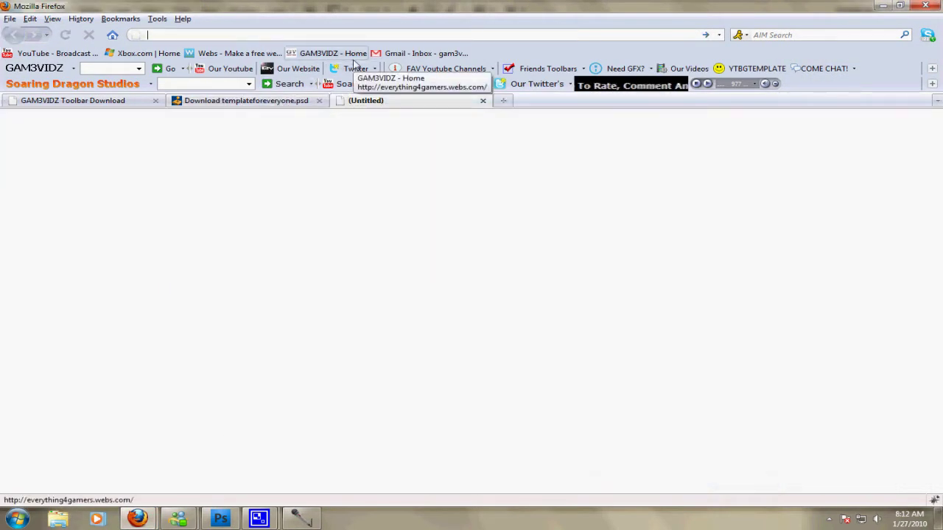
{"action": "left_click", "coordinate": [353, 59]}
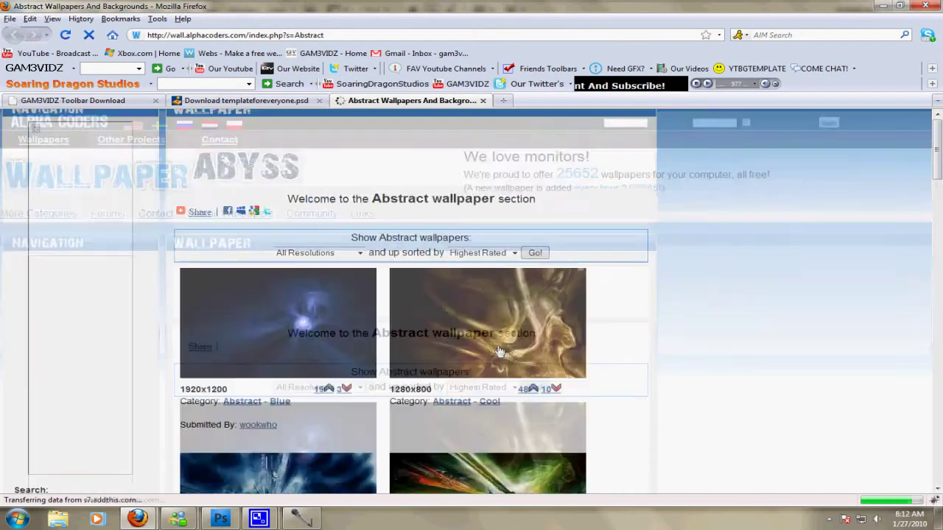
Browse the thumbnails and open the dark metallic figure Abstract - Blue wallpaper page.
{"action": "scroll", "coordinate": [427, 346], "scroll_direction": "down", "scroll_amount": 8}
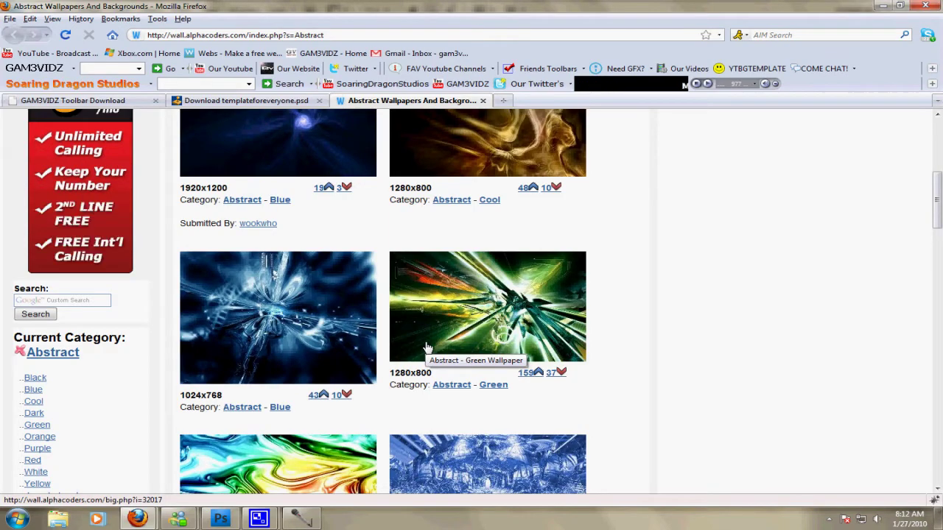
{"action": "scroll", "coordinate": [426, 346], "scroll_direction": "down", "scroll_amount": 12}
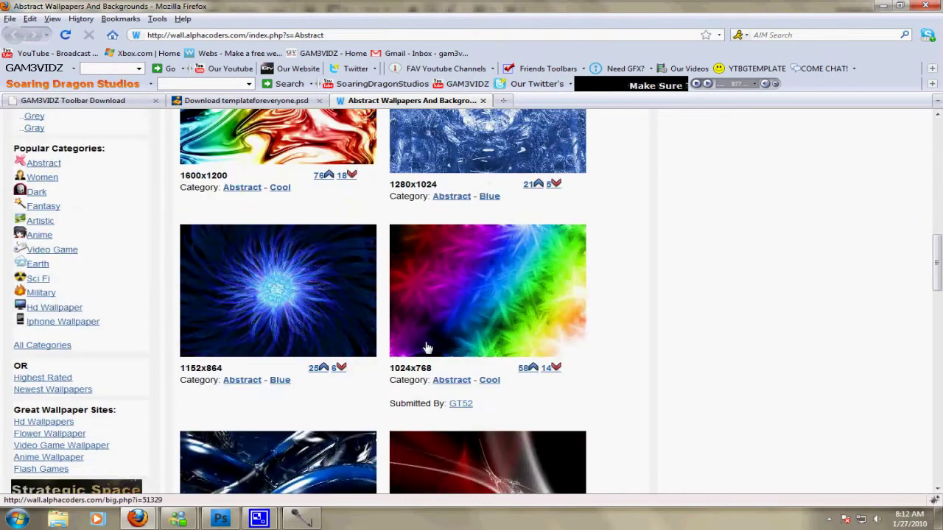
{"action": "scroll", "coordinate": [415, 347], "scroll_direction": "down", "scroll_amount": 6}
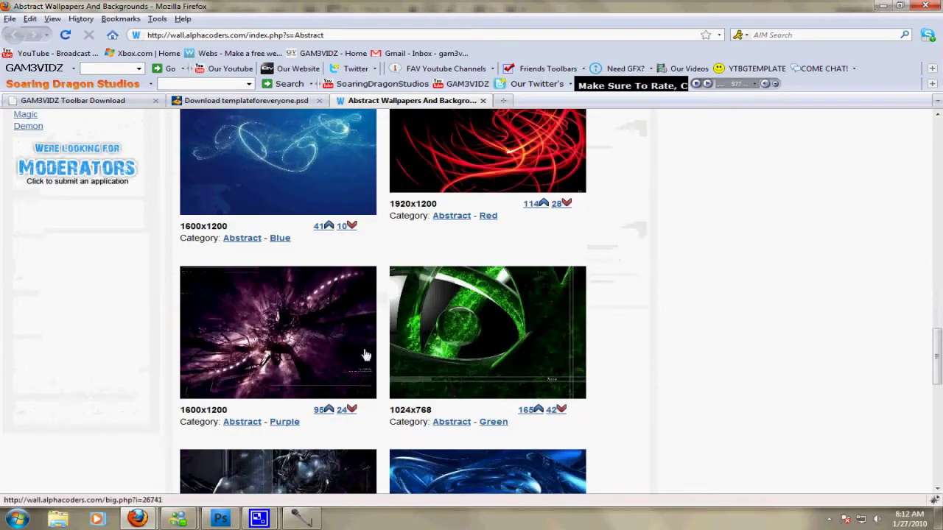
{"action": "scroll", "coordinate": [369, 353], "scroll_direction": "up", "scroll_amount": 15}
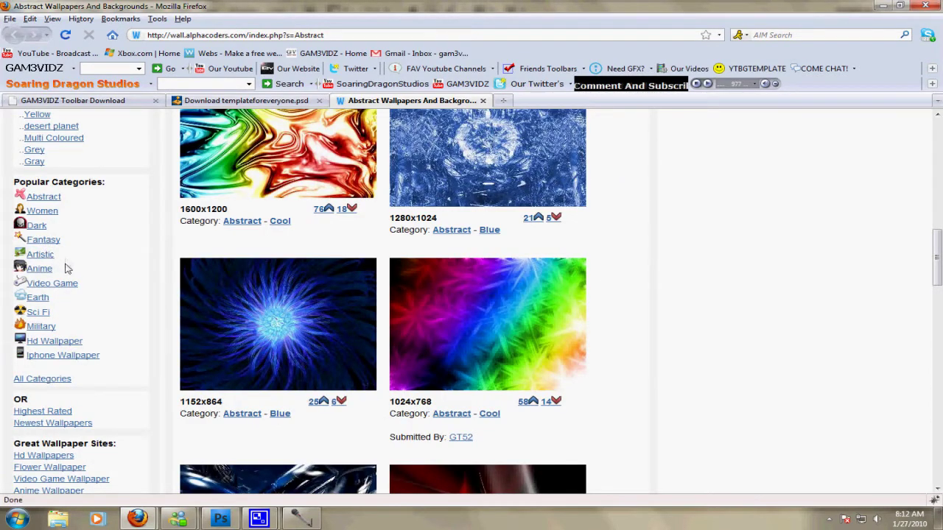
{"action": "scroll", "coordinate": [321, 314], "scroll_direction": "down", "scroll_amount": 18}
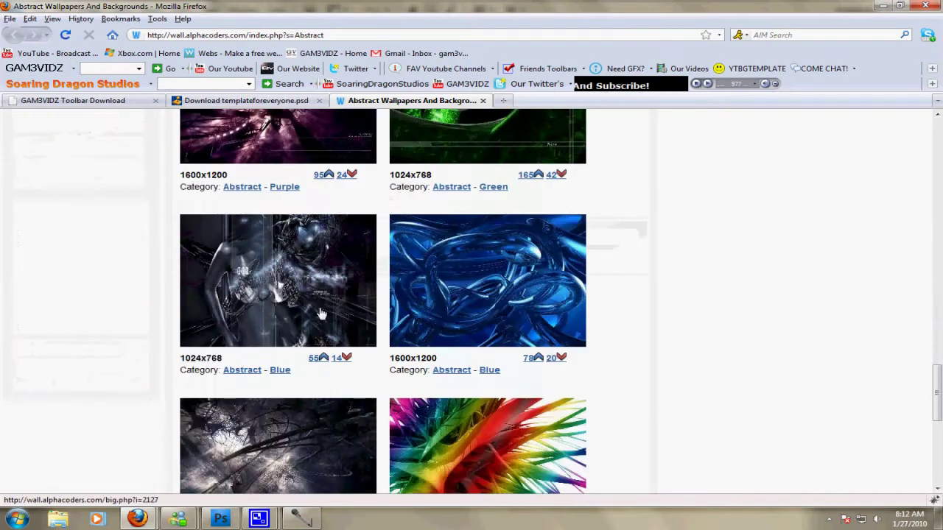
{"action": "scroll", "coordinate": [324, 313], "scroll_direction": "up", "scroll_amount": 5}
{"action": "scroll", "coordinate": [333, 313], "scroll_direction": "down", "scroll_amount": 6}
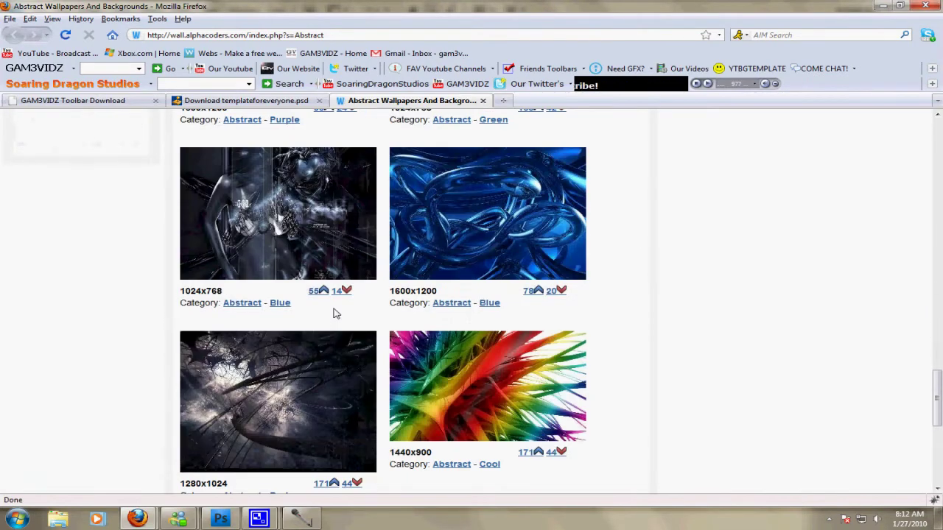
{"action": "scroll", "coordinate": [333, 313], "scroll_direction": "down", "scroll_amount": 7}
{"action": "scroll", "coordinate": [335, 314], "scroll_direction": "up", "scroll_amount": 6}
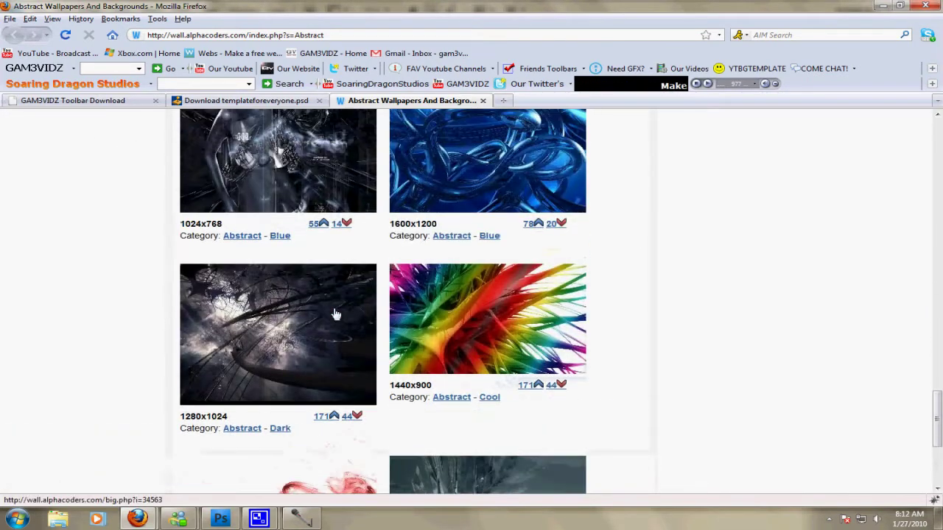
{"action": "scroll", "coordinate": [336, 315], "scroll_direction": "up", "scroll_amount": 4}
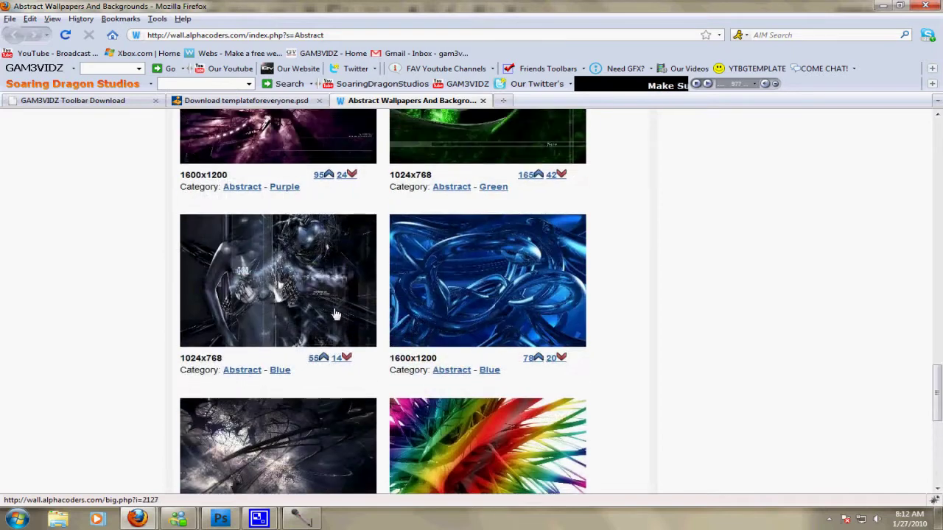
{"action": "left_click", "coordinate": [283, 324]}
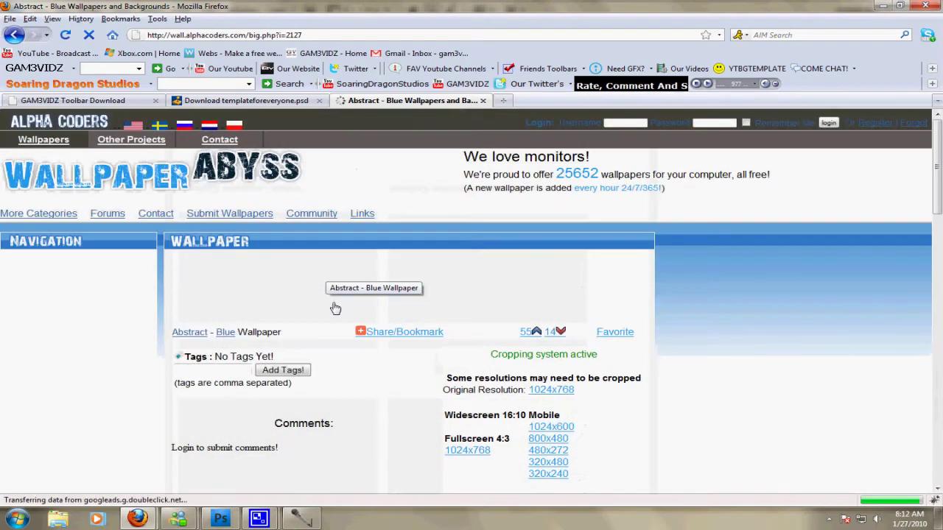
{"action": "scroll", "coordinate": [339, 306], "scroll_direction": "down", "scroll_amount": 3}
{"action": "scroll", "coordinate": [342, 305], "scroll_direction": "down", "scroll_amount": 4}
{"action": "scroll", "coordinate": [342, 305], "scroll_direction": "up", "scroll_amount": 3}
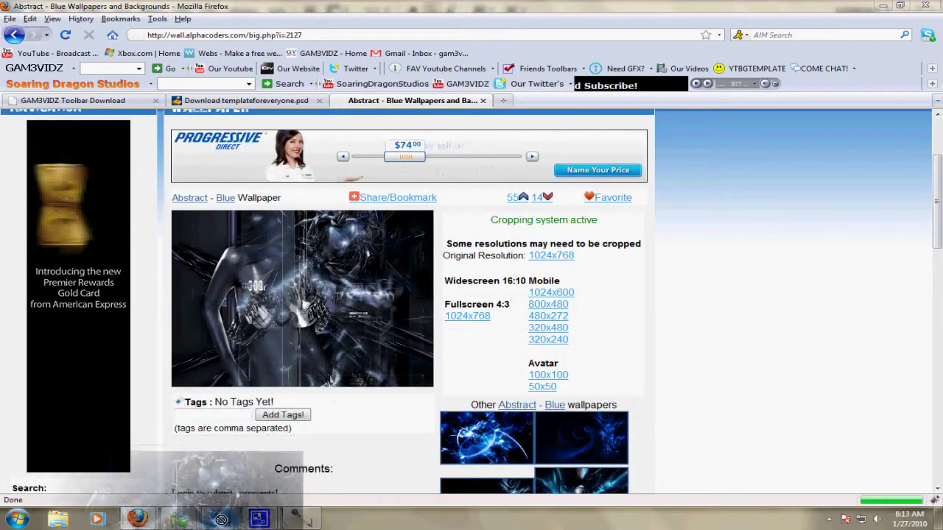
{"action": "left_click", "coordinate": [221, 518]}
Drag the wallpaper into the template and stretch it to cover the whole canvas.
{"action": "left_click_drag", "start_coordinate": [387, 256], "coordinate": [493, 288]}
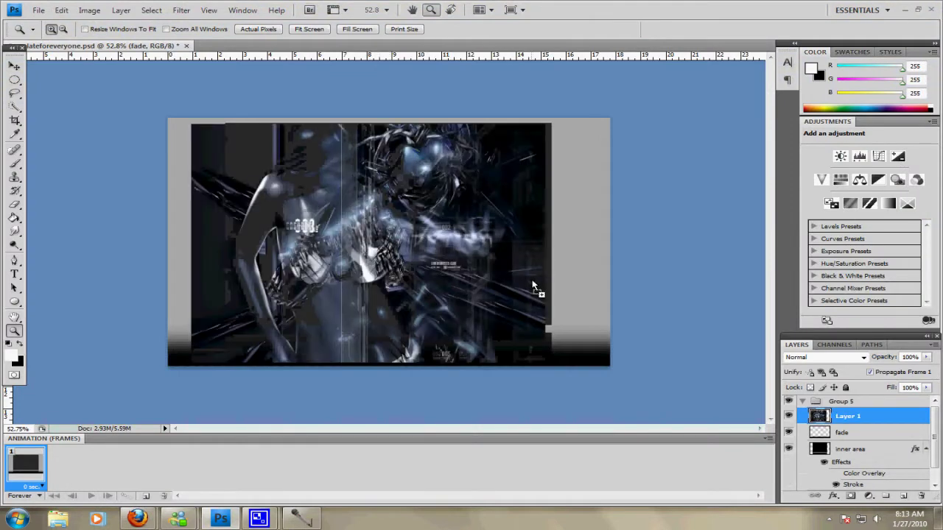
{"action": "key", "text": "ctrl+t"}
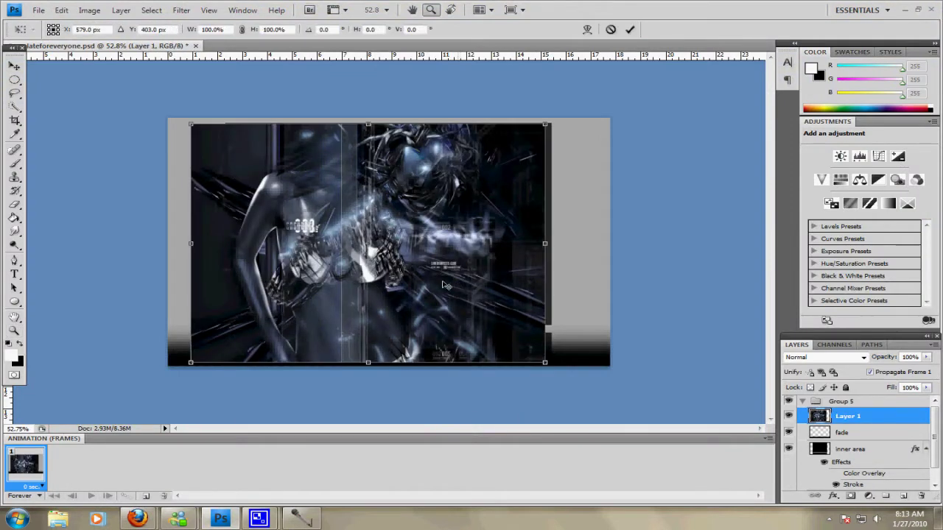
{"action": "left_click_drag", "start_coordinate": [460, 280], "coordinate": [429, 274]}
{"action": "left_click_drag", "start_coordinate": [536, 365], "coordinate": [610, 366]}
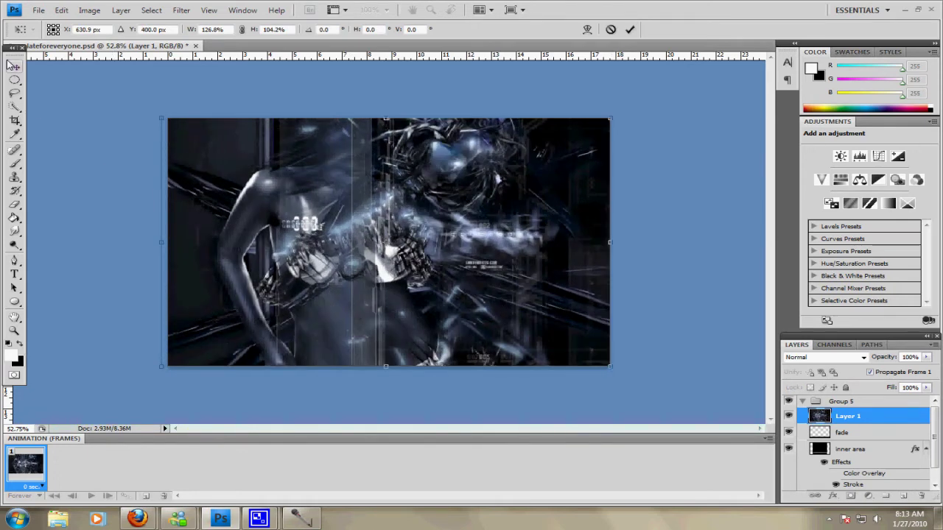
{"action": "left_click", "coordinate": [14, 67]}
{"action": "key", "text": "Return"}
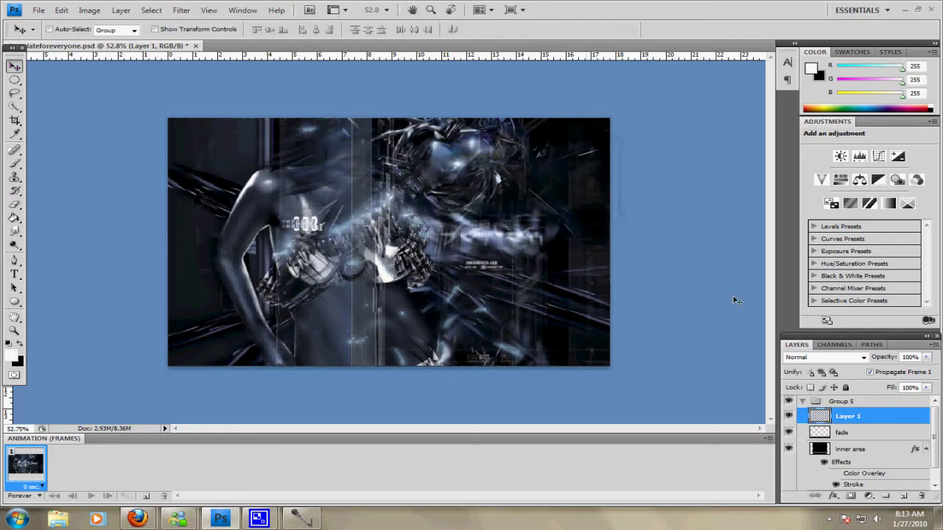
Move Layer 1 just above the Background layer and select the inner area layer.
{"action": "left_click_drag", "start_coordinate": [896, 423], "coordinate": [900, 484]}
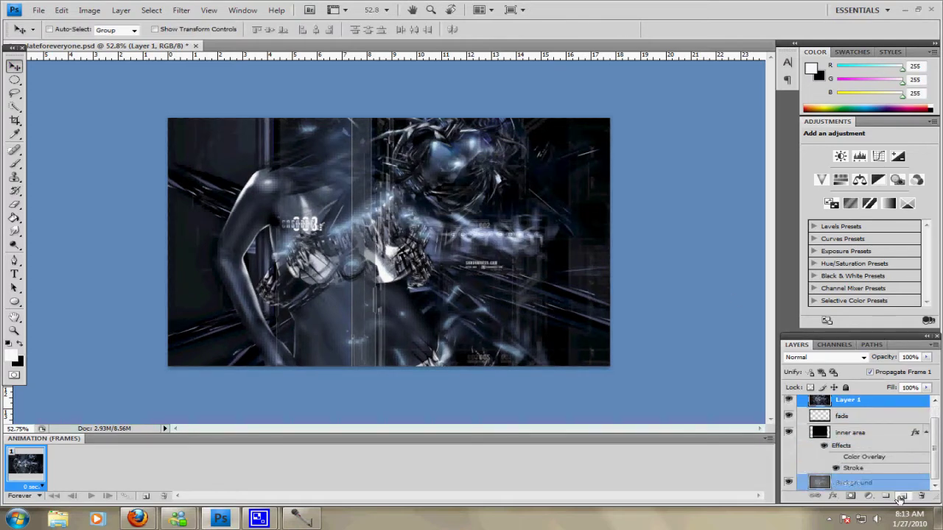
{"action": "left_click_drag", "start_coordinate": [901, 500], "coordinate": [904, 472]}
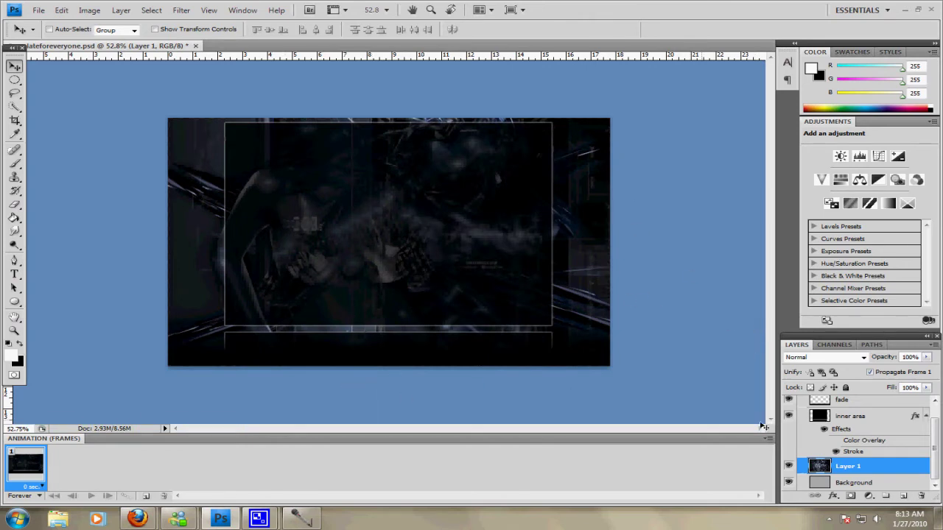
{"action": "scroll", "coordinate": [850, 449], "scroll_direction": "up", "scroll_amount": 1}
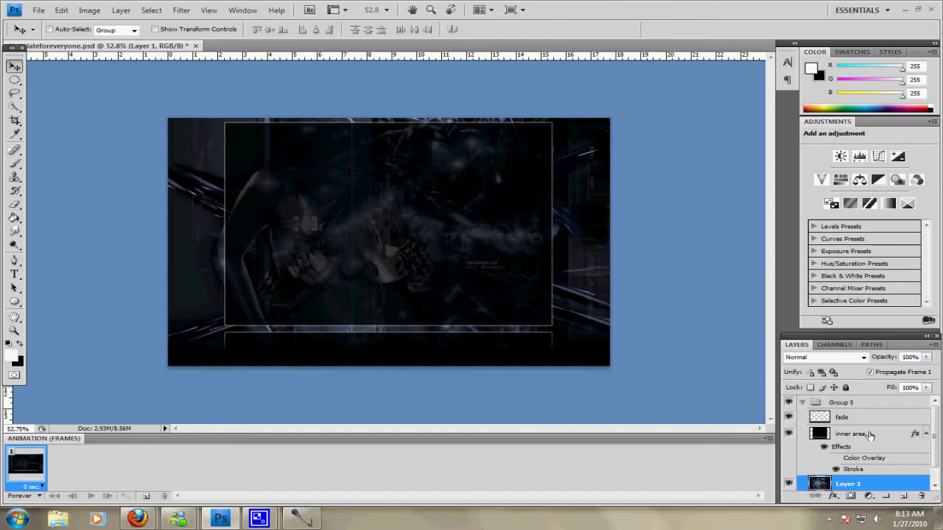
{"action": "left_click", "coordinate": [870, 438]}
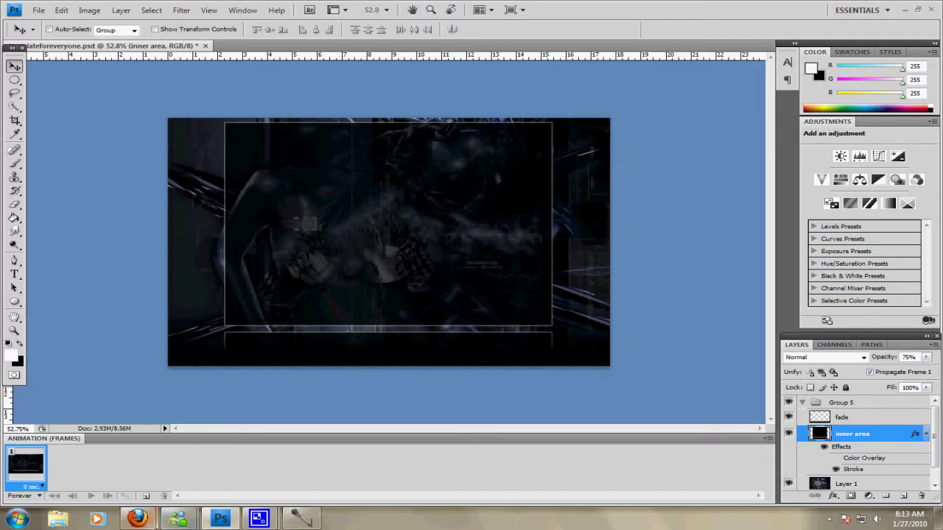
Browse the Dark category thumbnails and open the 2560x1600 blue swirl wallpaper page.
{"action": "mouse_move", "coordinate": [137, 519]}
{"action": "left_click", "coordinate": [208, 417]}
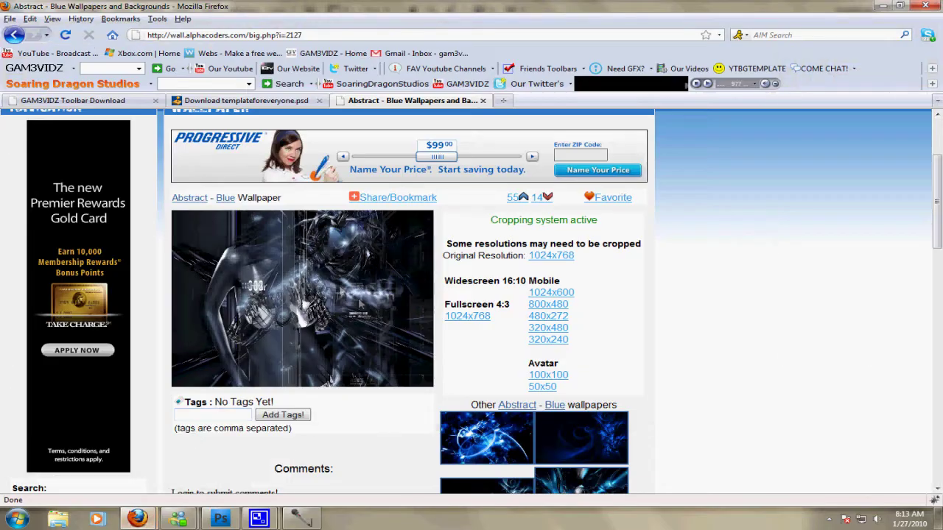
{"action": "scroll", "coordinate": [349, 287], "scroll_direction": "down", "scroll_amount": 8}
{"action": "scroll", "coordinate": [349, 286], "scroll_direction": "up", "scroll_amount": 3}
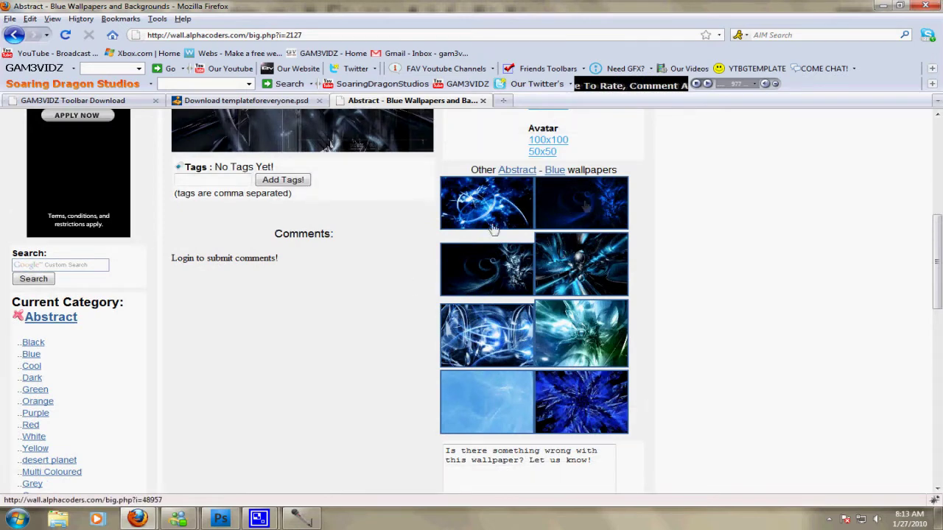
{"action": "left_click", "coordinate": [35, 380]}
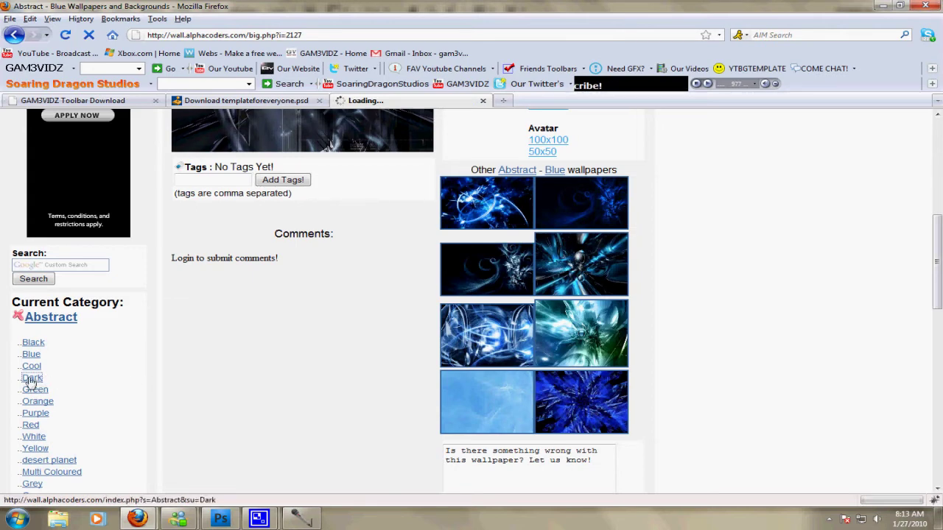
{"action": "scroll", "coordinate": [366, 324], "scroll_direction": "down", "scroll_amount": 5}
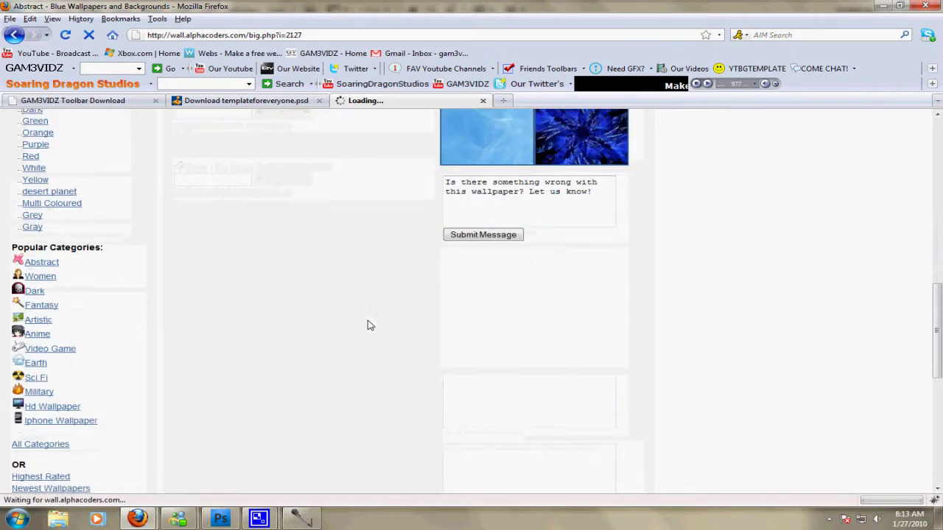
{"action": "scroll", "coordinate": [369, 325], "scroll_direction": "up", "scroll_amount": 5}
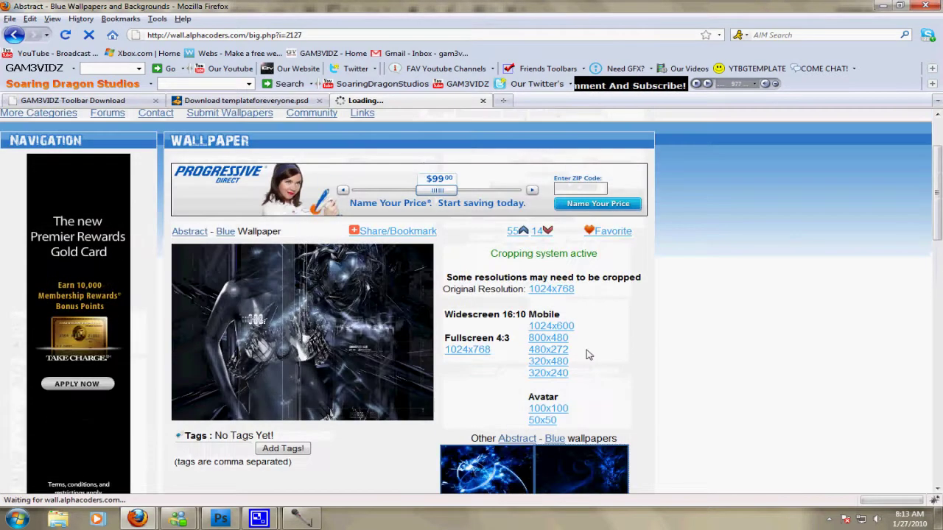
{"action": "scroll", "coordinate": [586, 334], "scroll_direction": "down", "scroll_amount": 5}
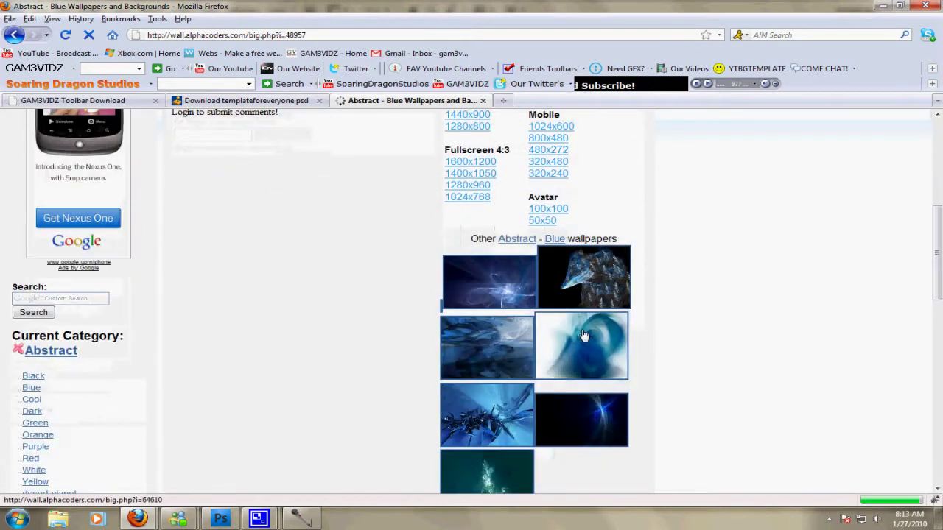
{"action": "scroll", "coordinate": [470, 337], "scroll_direction": "up", "scroll_amount": 4}
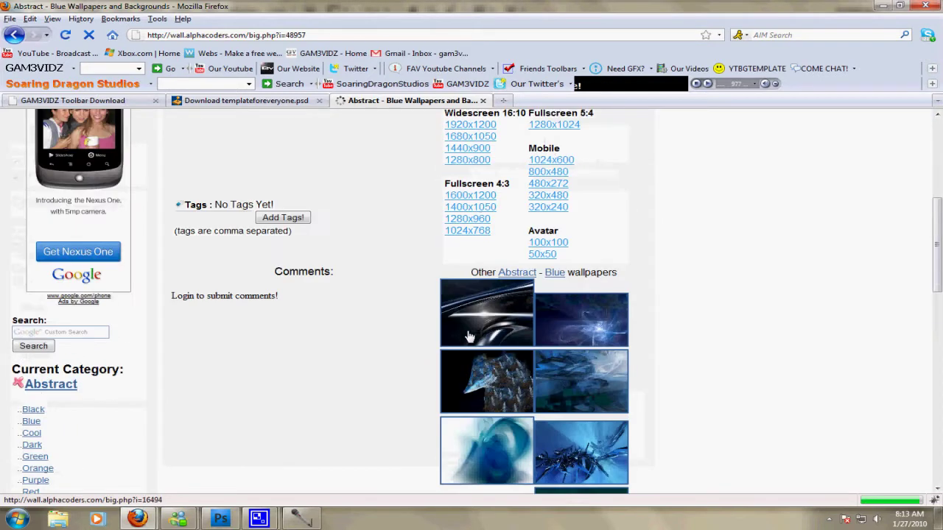
{"action": "left_click", "coordinate": [593, 309]}
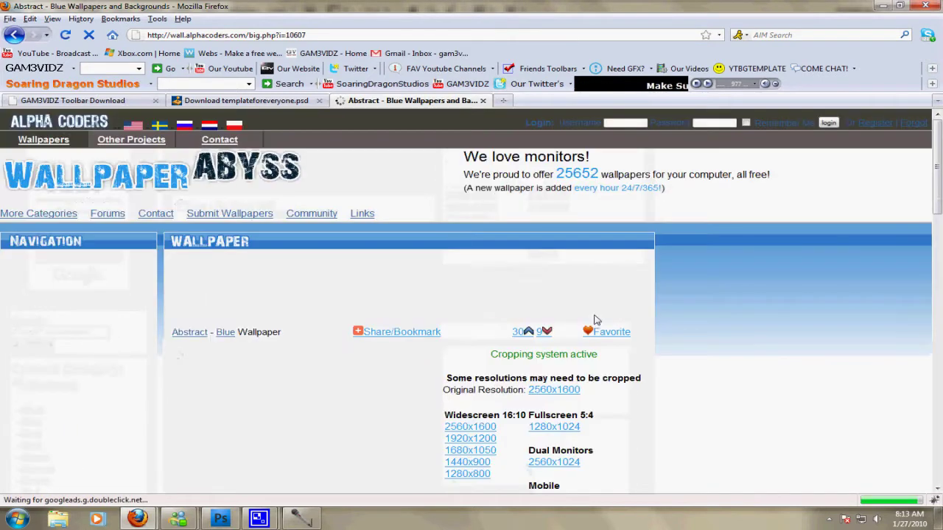
{"action": "scroll", "coordinate": [398, 331], "scroll_direction": "down", "scroll_amount": 3}
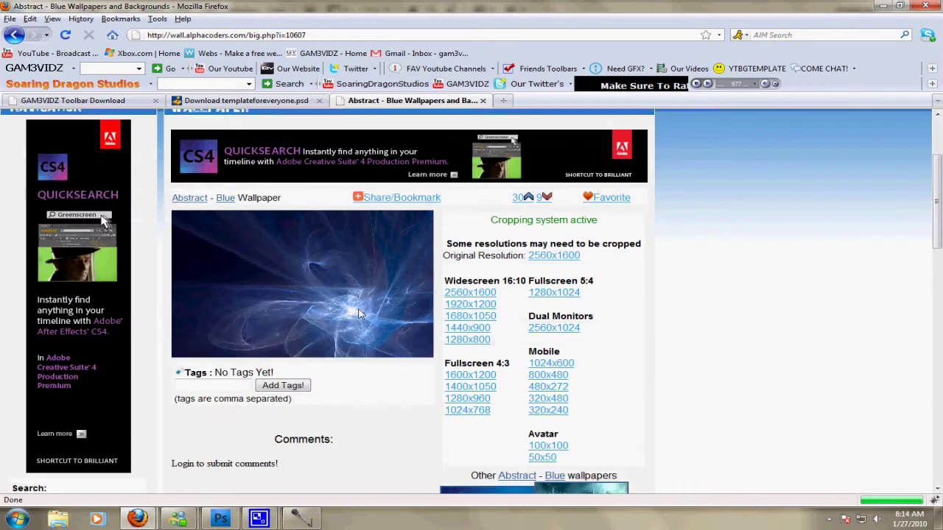
Paste the blue swirl as Layer 2, clip it to inner area, and check by toggling inner area.
{"action": "left_click", "coordinate": [236, 525]}
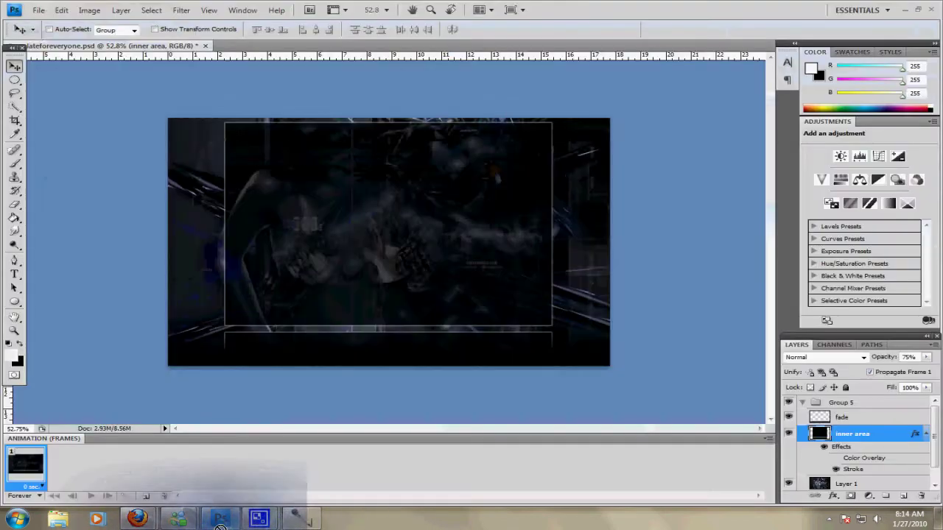
{"action": "key", "text": "ctrl+v"}
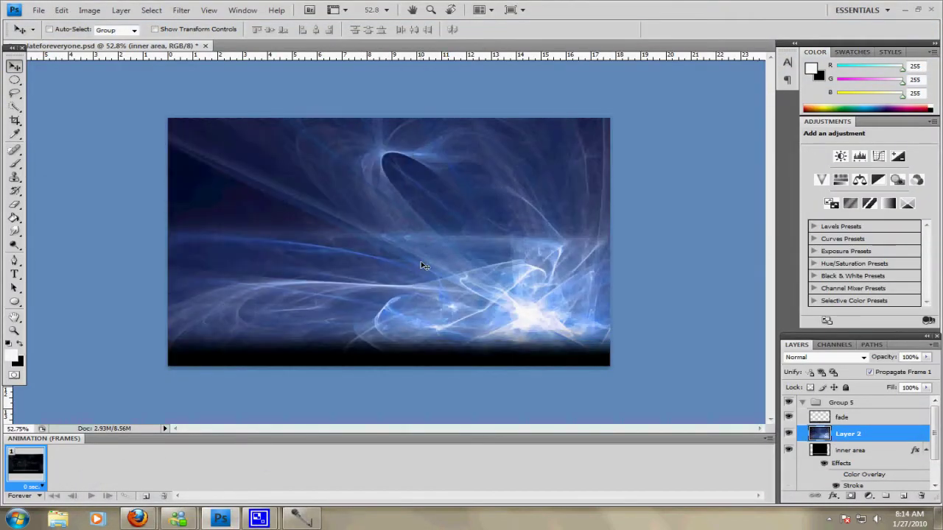
{"action": "right_click", "coordinate": [852, 440]}
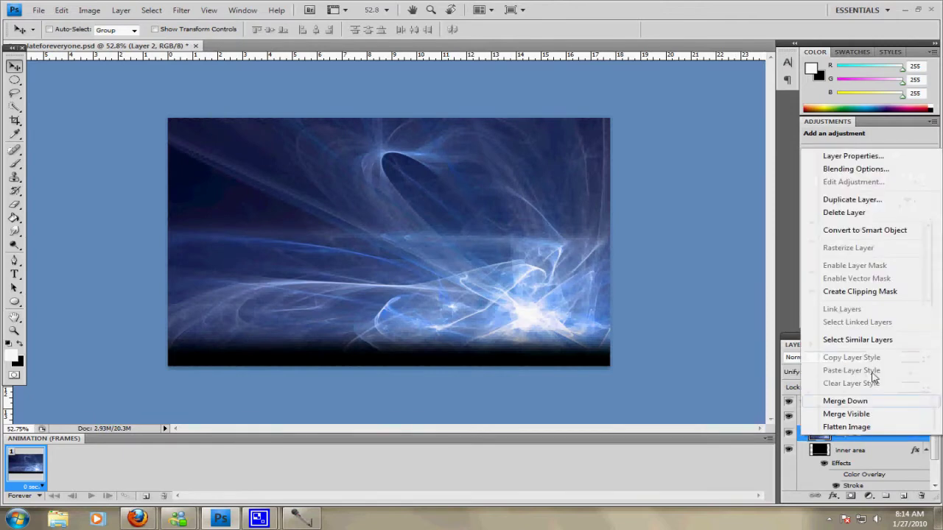
{"action": "left_click", "coordinate": [860, 292]}
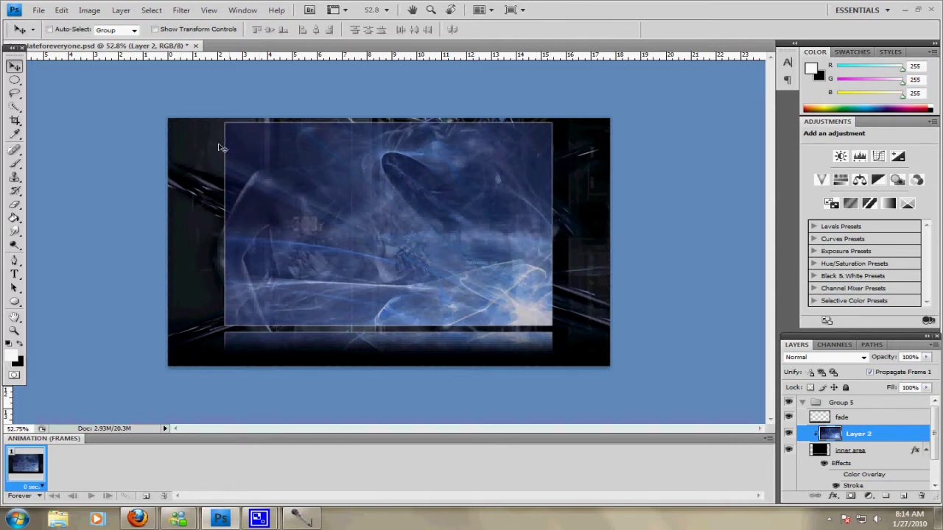
{"action": "left_click", "coordinate": [789, 450]}
{"action": "left_click", "coordinate": [789, 450]}
Add white 'YOUR NAME' text near the top of the inner panel, enlarged to 121 pt.
{"action": "left_click", "coordinate": [14, 274]}
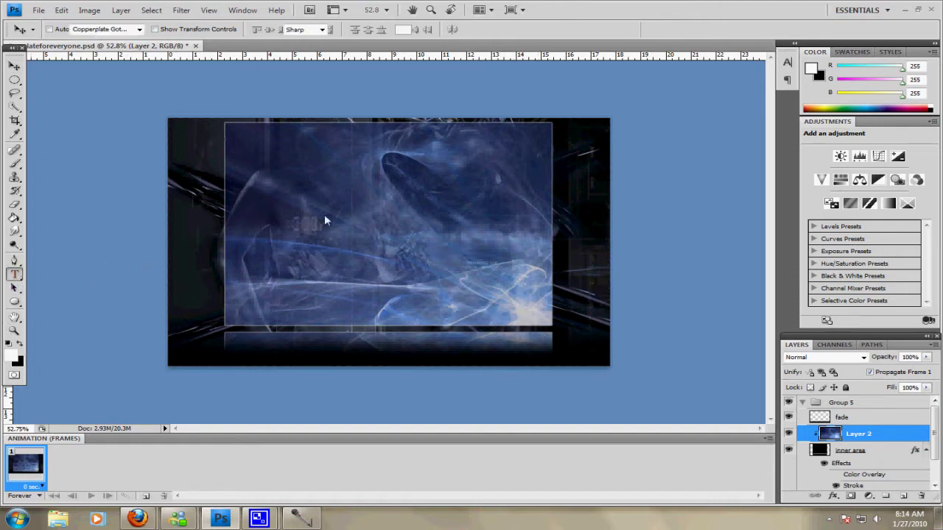
{"action": "left_click", "coordinate": [417, 200]}
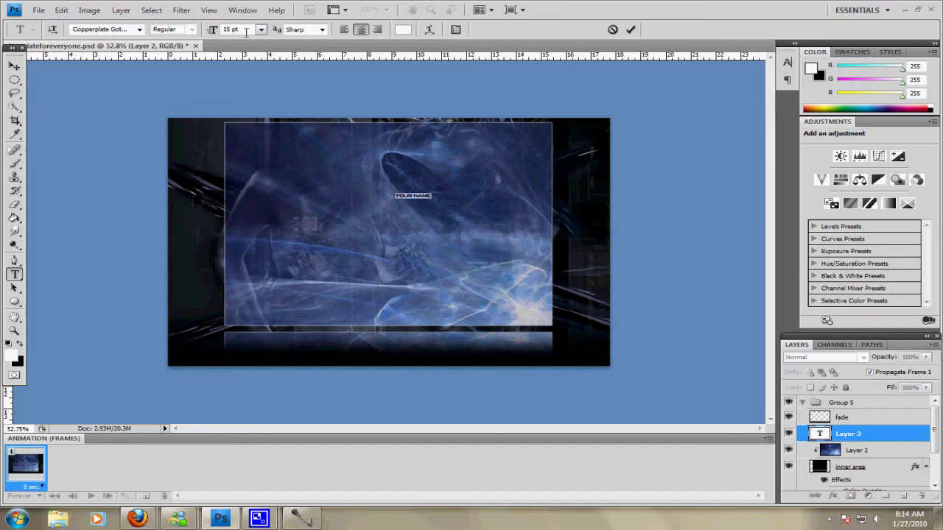
{"action": "key", "text": "ctrl+shift+period"}
{"action": "key", "text": "ctrl+shift+period"}
{"action": "key", "text": "ctrl+shift+period"}
{"action": "key", "text": "ctrl+shift+period"}
{"action": "key", "text": "ctrl+shift+period"}
{"action": "key", "text": "ctrl+shift+period"}
{"action": "key", "text": "ctrl+shift+period"}
{"action": "key", "text": "ctrl+shift+period"}
{"action": "key", "text": "ctrl+shift+period"}
{"action": "key", "text": "ctrl+shift+period"}
{"action": "key", "text": "ctrl+shift+period"}
{"action": "key", "text": "ctrl+shift+period"}
{"action": "key", "text": "ctrl+shift+period"}
{"action": "key", "text": "ctrl+shift+period"}
{"action": "key", "text": "ctrl+shift+period"}
{"action": "key", "text": "ctrl+shift+period"}
{"action": "key", "text": "ctrl+shift+period"}
{"action": "key", "text": "ctrl+shift+period"}
{"action": "key", "text": "ctrl+shift+period"}
{"action": "key", "text": "ctrl+shift+period"}
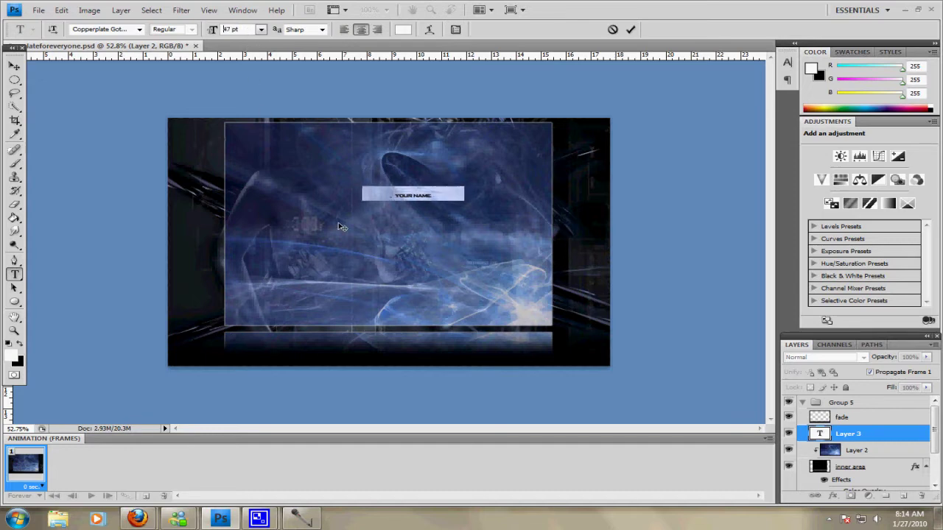
{"action": "key", "text": "ctrl+shift+period"}
{"action": "key", "text": "ctrl+shift+period"}
{"action": "key", "text": "ctrl+shift+period"}
{"action": "key", "text": "ctrl+shift+period"}
{"action": "key", "text": "ctrl+shift+period"}
{"action": "key", "text": "ctrl+shift+period"}
{"action": "key", "text": "ctrl+shift+period"}
{"action": "key", "text": "ctrl+shift+period"}
{"action": "key", "text": "ctrl+shift+period"}
{"action": "key", "text": "ctrl+shift+period"}
{"action": "key", "text": "ctrl+shift+period"}
{"action": "key", "text": "ctrl+shift+period"}
{"action": "key", "text": "ctrl+shift+period"}
{"action": "key", "text": "ctrl+shift+period"}
{"action": "key", "text": "ctrl+shift+period"}
{"action": "key", "text": "ctrl+shift+period"}
{"action": "key", "text": "ctrl+shift+period"}
{"action": "key", "text": "ctrl+shift+period"}
{"action": "key", "text": "ctrl+shift+period"}
{"action": "key", "text": "ctrl+shift+period"}
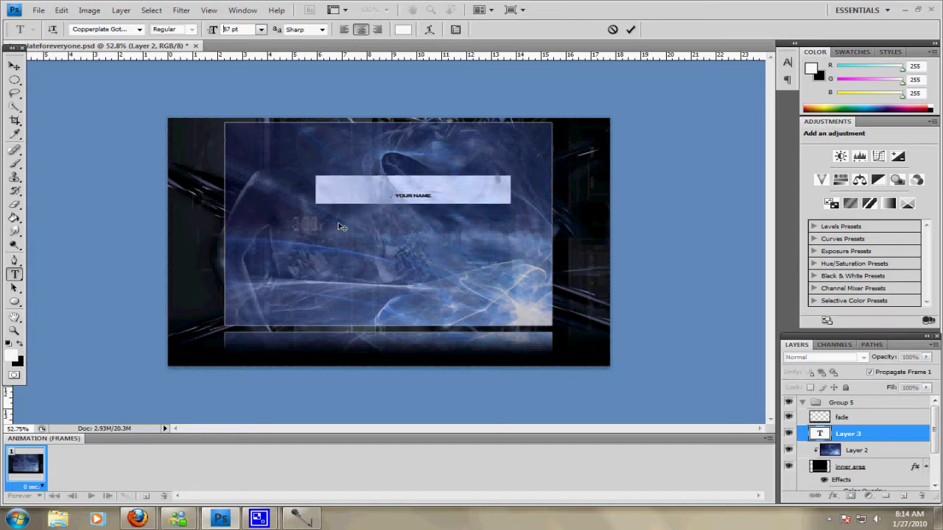
{"action": "key", "text": "ctrl+shift+period"}
{"action": "key", "text": "ctrl+shift+period"}
{"action": "key", "text": "ctrl+shift+period"}
{"action": "key", "text": "ctrl+shift+period"}
{"action": "key", "text": "ctrl+shift+period"}
{"action": "key", "text": "ctrl+shift+period"}
{"action": "key", "text": "ctrl+shift+period"}
{"action": "key", "text": "ctrl+shift+period"}
{"action": "key", "text": "ctrl+shift+period"}
{"action": "key", "text": "ctrl+shift+period"}
{"action": "key", "text": "ctrl+shift+period"}
{"action": "key", "text": "ctrl+shift+period"}
{"action": "key", "text": "ctrl+shift+period"}
{"action": "key", "text": "ctrl+shift+period"}
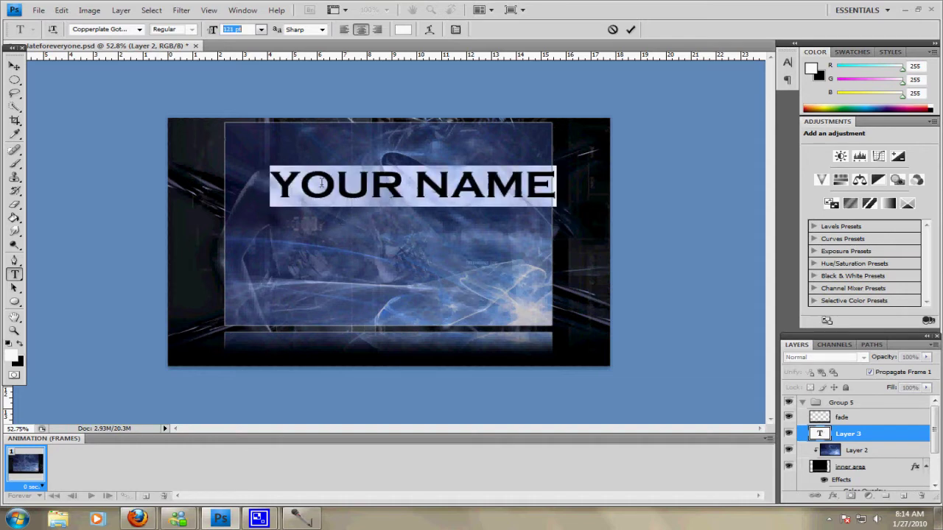
{"action": "left_click", "coordinate": [14, 66]}
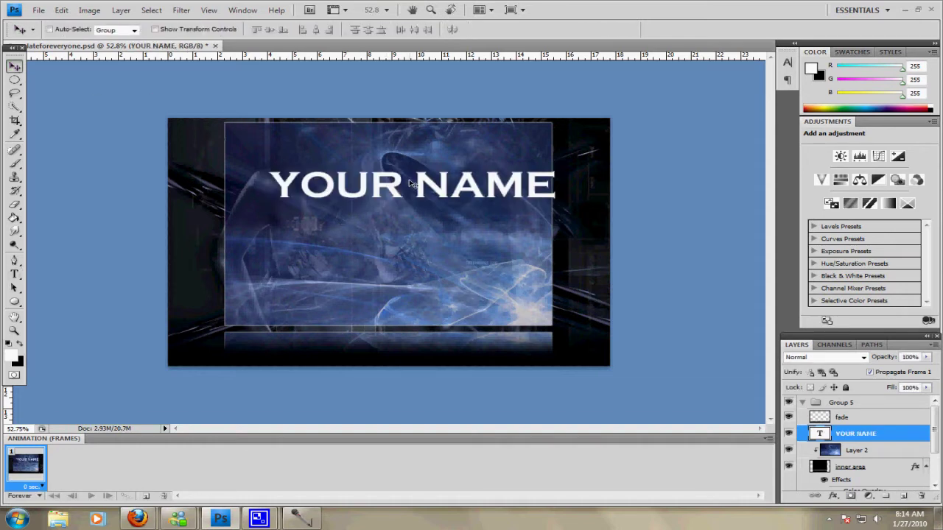
Rotate the YOUR NAME text 90° counter-clockwise so it reads bottom-to-top.
{"action": "key", "text": "ctrl+t"}
{"action": "right_click", "coordinate": [410, 181]}
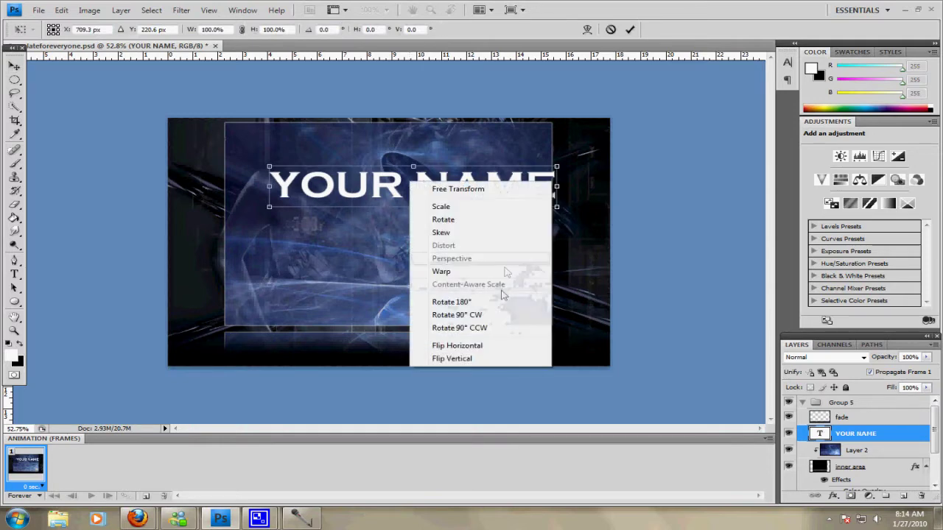
{"action": "left_click", "coordinate": [475, 319]}
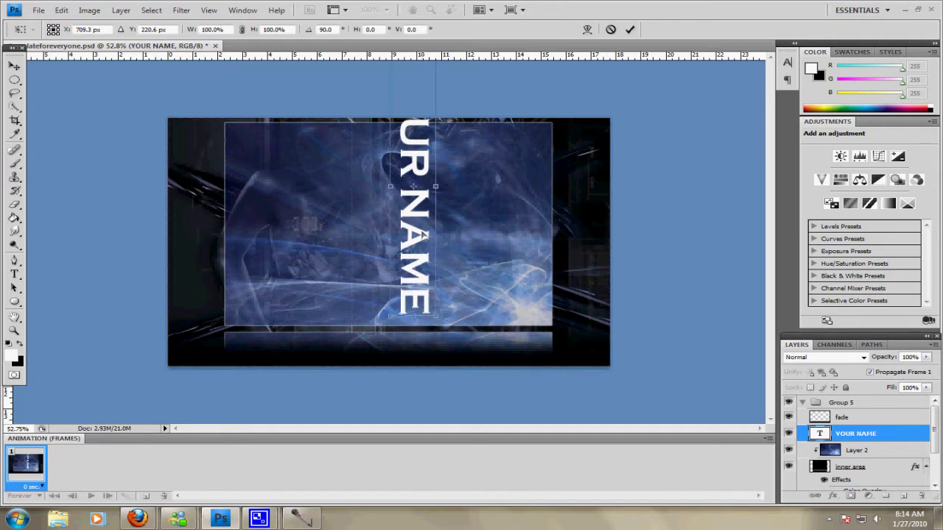
{"action": "right_click", "coordinate": [423, 233]}
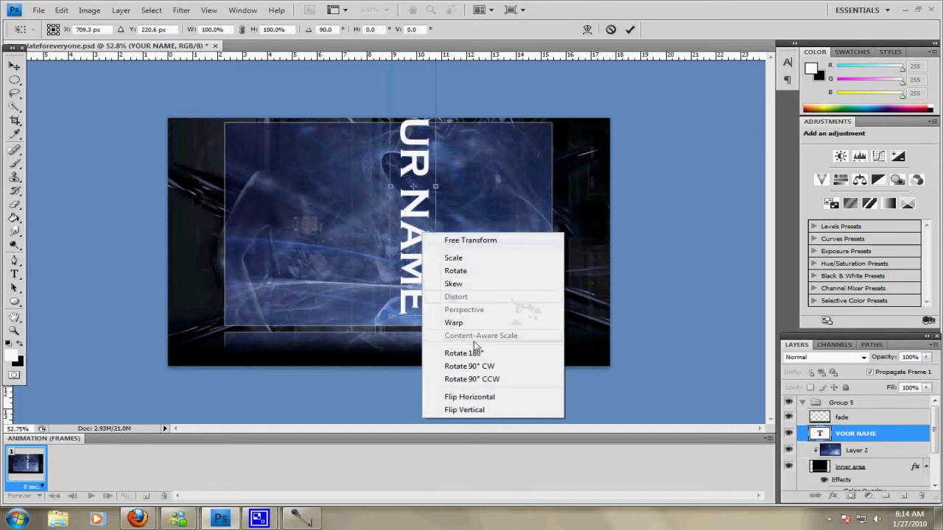
{"action": "left_click", "coordinate": [490, 382]}
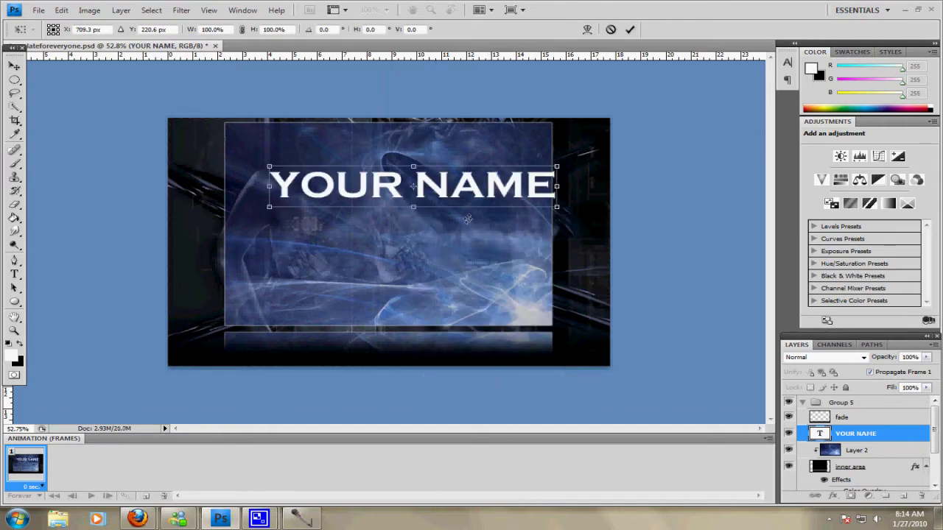
{"action": "right_click", "coordinate": [465, 196]}
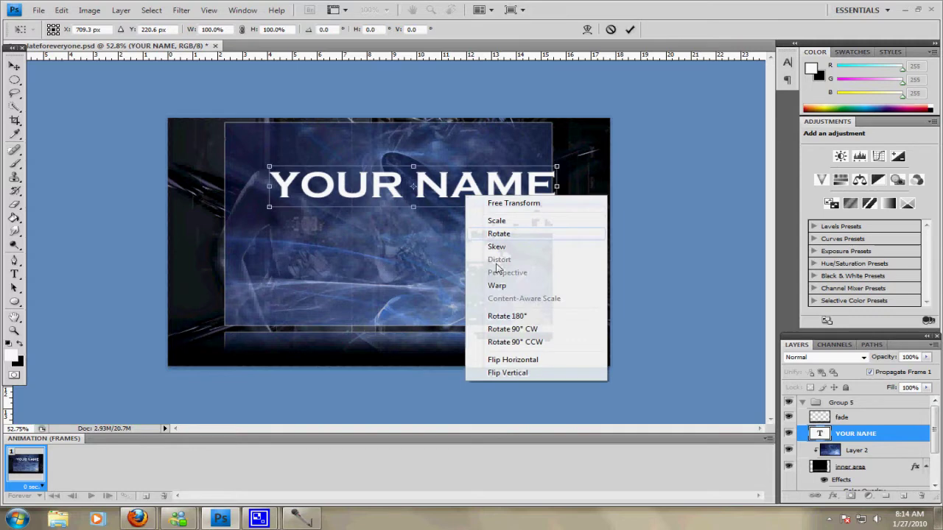
{"action": "left_click", "coordinate": [519, 343]}
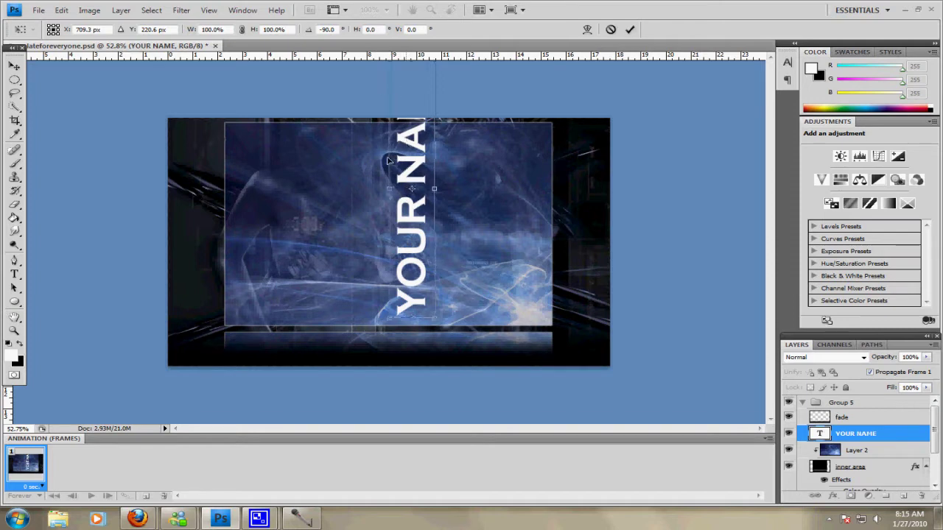
Move the vertical text onto the left edge strip, shorten it to fit, and apply.
{"action": "left_click_drag", "start_coordinate": [407, 137], "coordinate": [203, 207]}
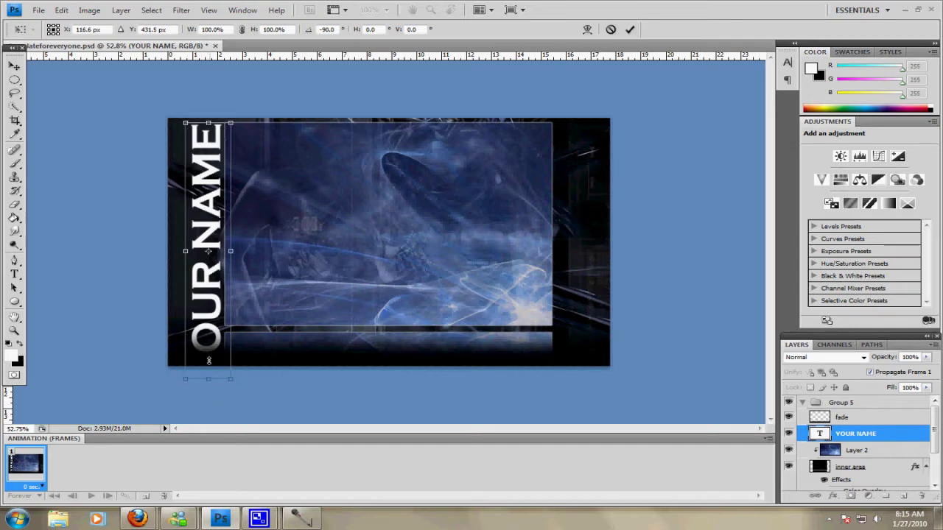
{"action": "left_click_drag", "start_coordinate": [208, 361], "coordinate": [201, 326]}
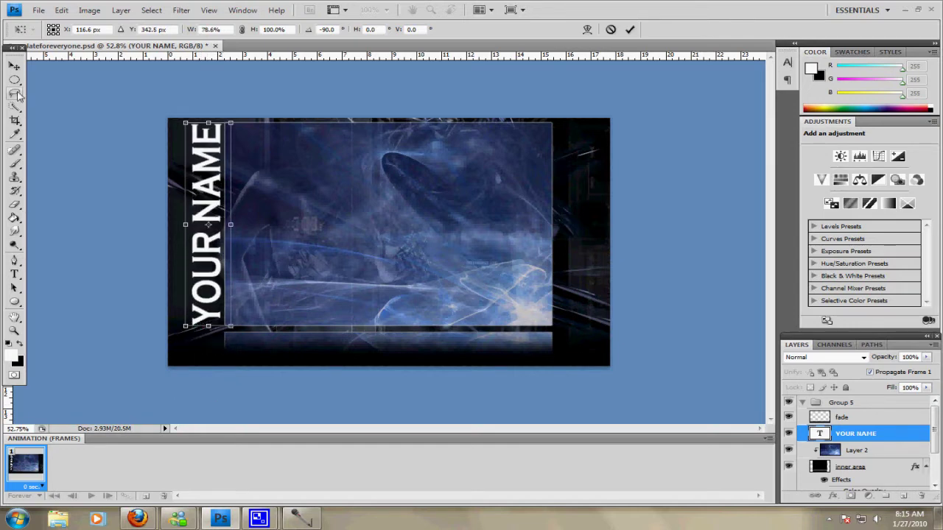
{"action": "left_click", "coordinate": [14, 65]}
{"action": "key", "text": "Return"}
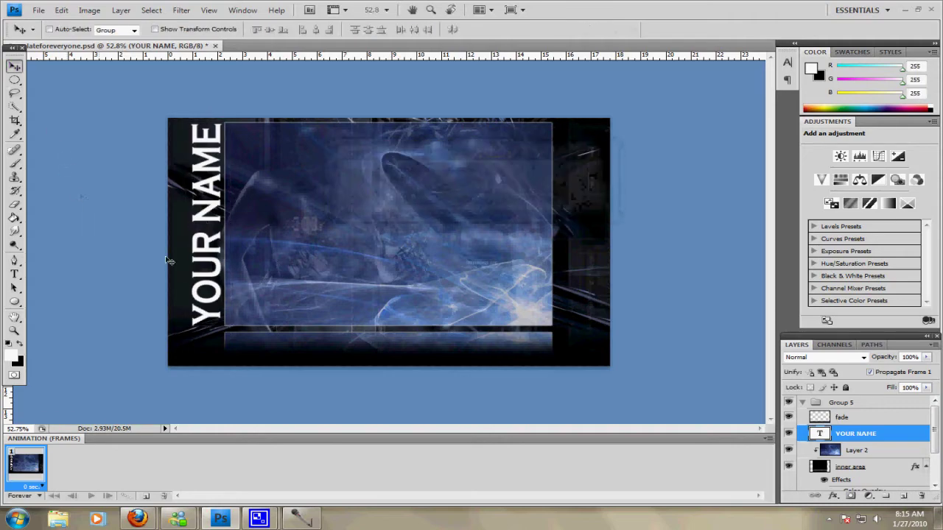
Give the YOUR NAME text a Chisel Hard Bevel and Emboss at 250 px plus a Stroke, with no colour overlay.
{"action": "double_click", "coordinate": [882, 435]}
{"action": "left_click", "coordinate": [586, 319]}
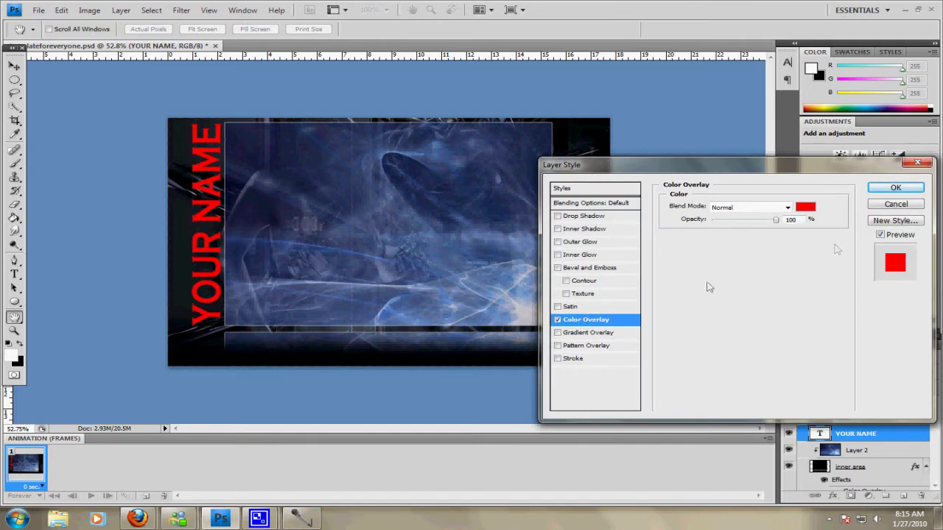
{"action": "left_click", "coordinate": [558, 320]}
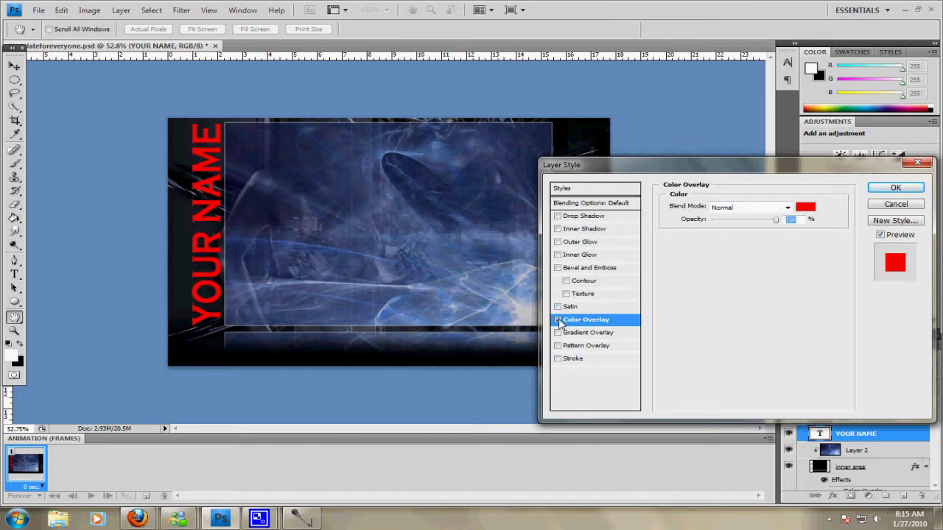
{"action": "left_click", "coordinate": [580, 268]}
{"action": "left_click", "coordinate": [742, 224]}
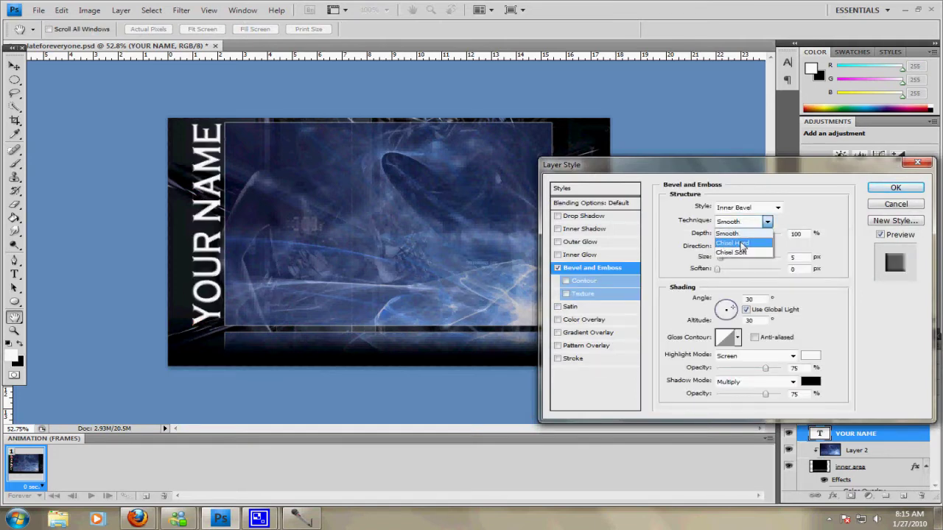
{"action": "left_click", "coordinate": [737, 243]}
{"action": "left_click_drag", "start_coordinate": [721, 258], "coordinate": [809, 270]}
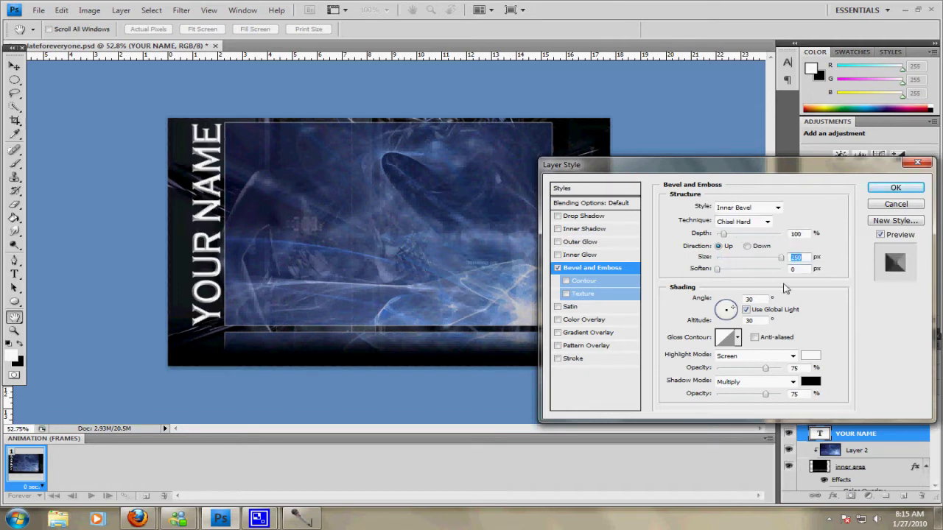
{"action": "left_click", "coordinate": [579, 360]}
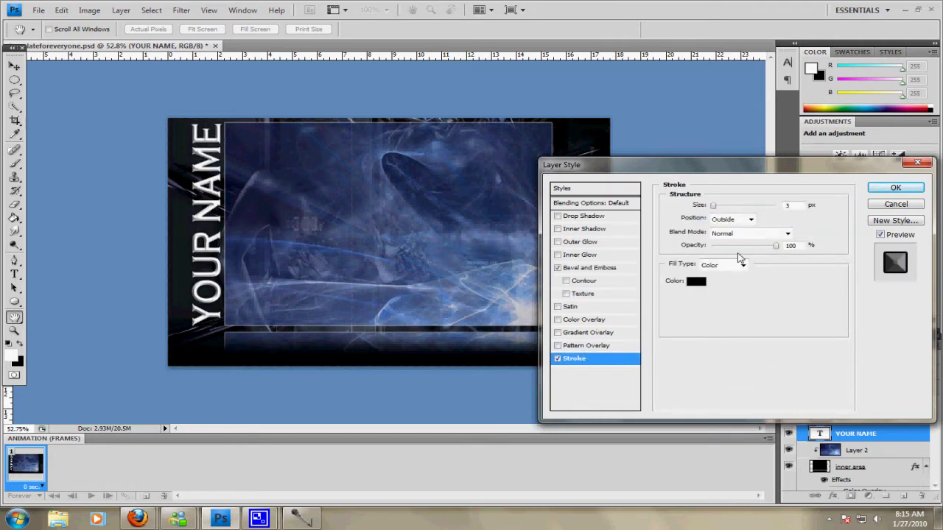
{"action": "left_click", "coordinate": [895, 187]}
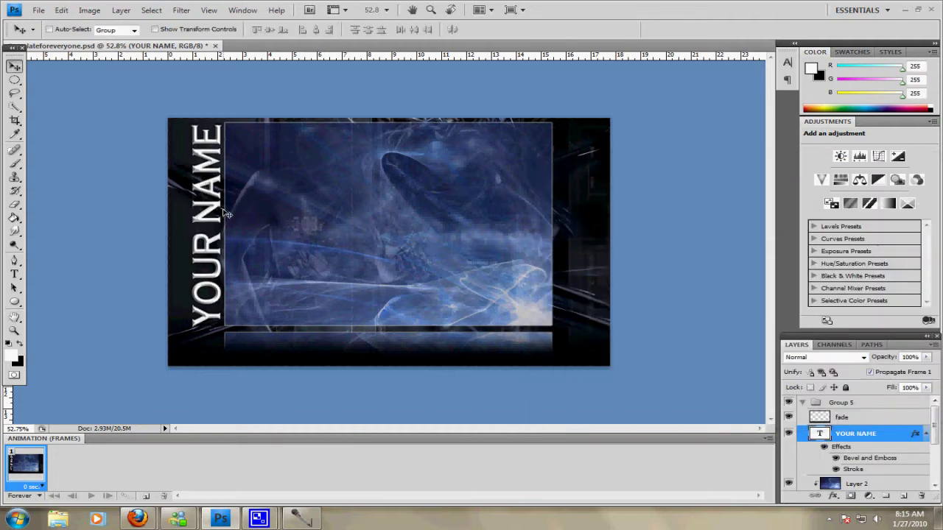
Bring up the File menu to get ready to save.
{"action": "left_click", "coordinate": [38, 9]}
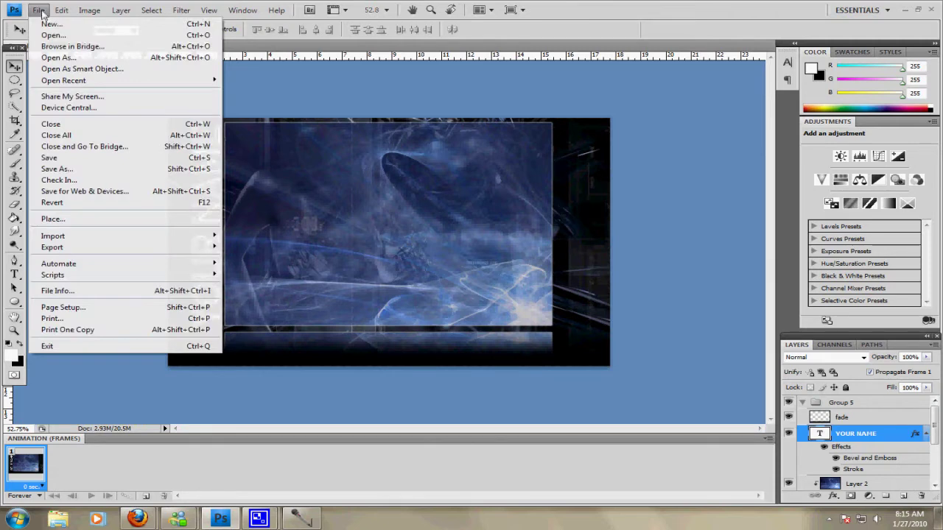
{"action": "left_click", "coordinate": [38, 10]}
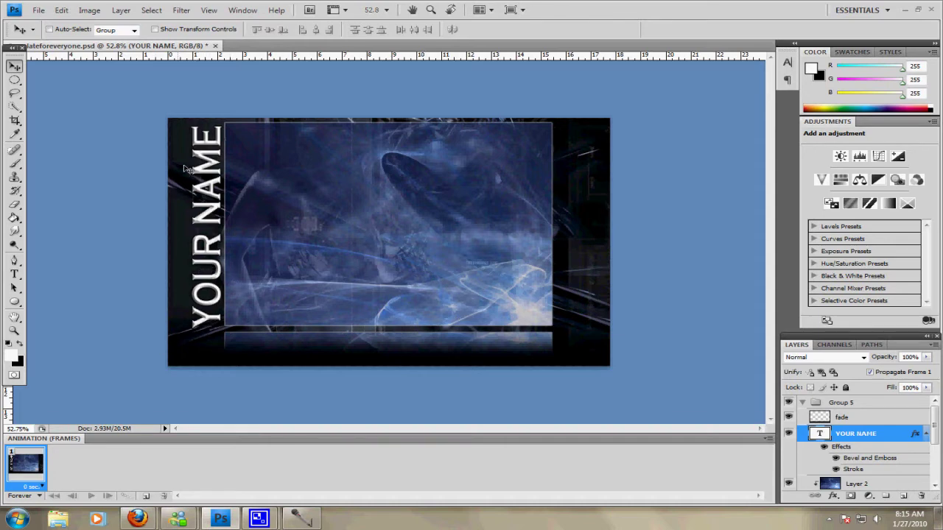
{"action": "left_click", "coordinate": [38, 10]}
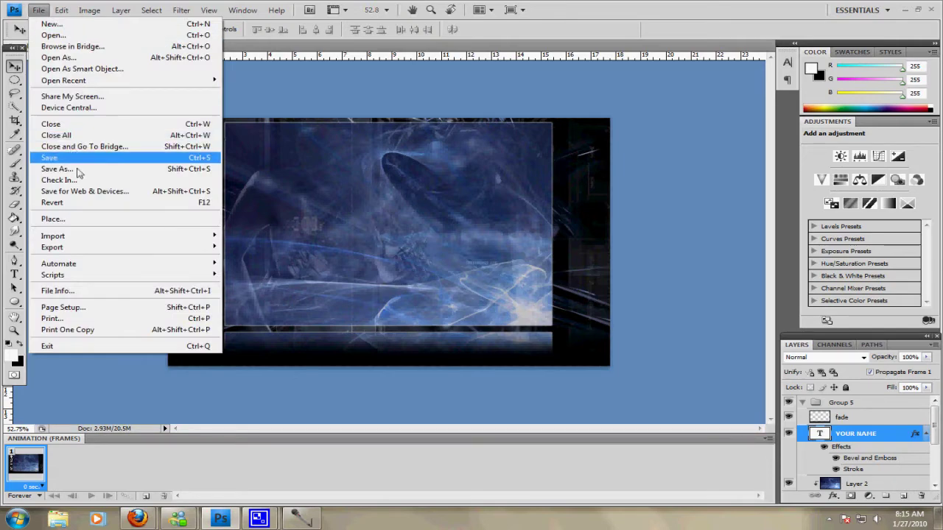
Start Save As and set the file format to JPEG.
{"action": "left_click", "coordinate": [46, 167]}
{"action": "left_click", "coordinate": [537, 355]}
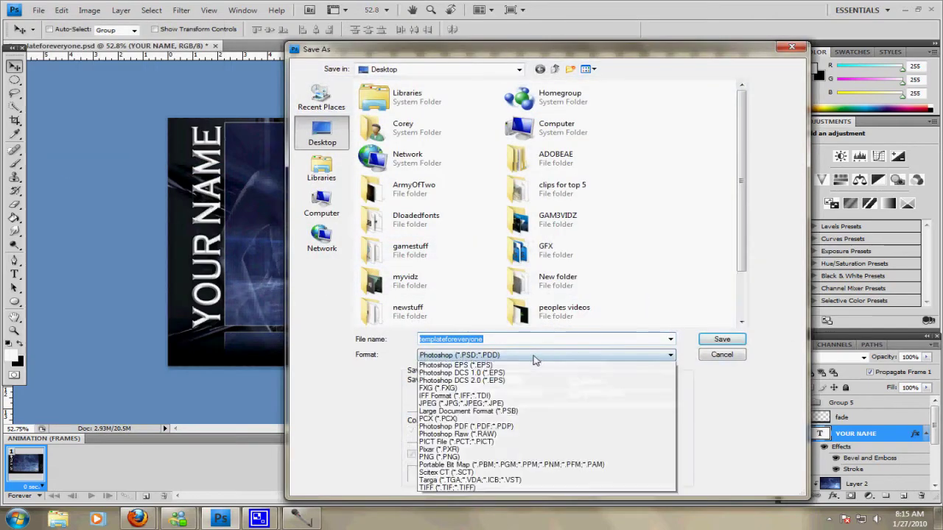
{"action": "left_click", "coordinate": [478, 425]}
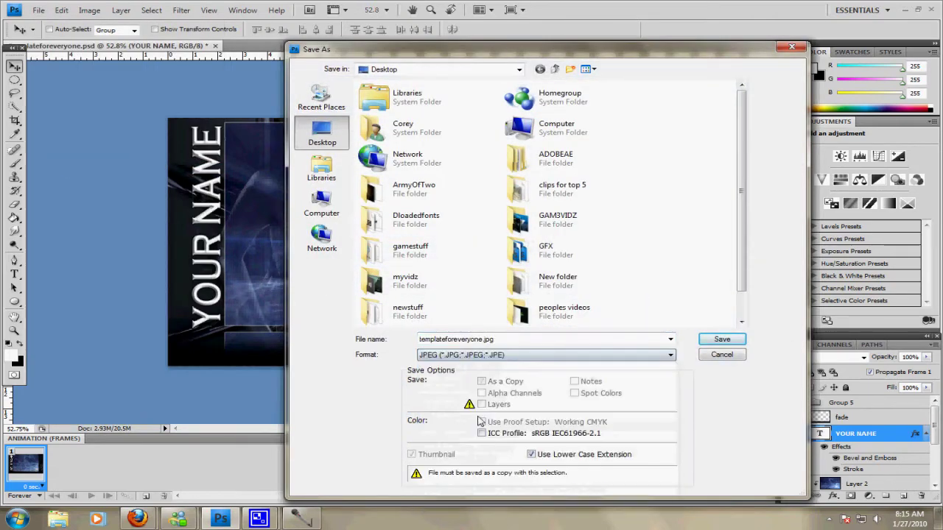
{"action": "left_click", "coordinate": [513, 355]}
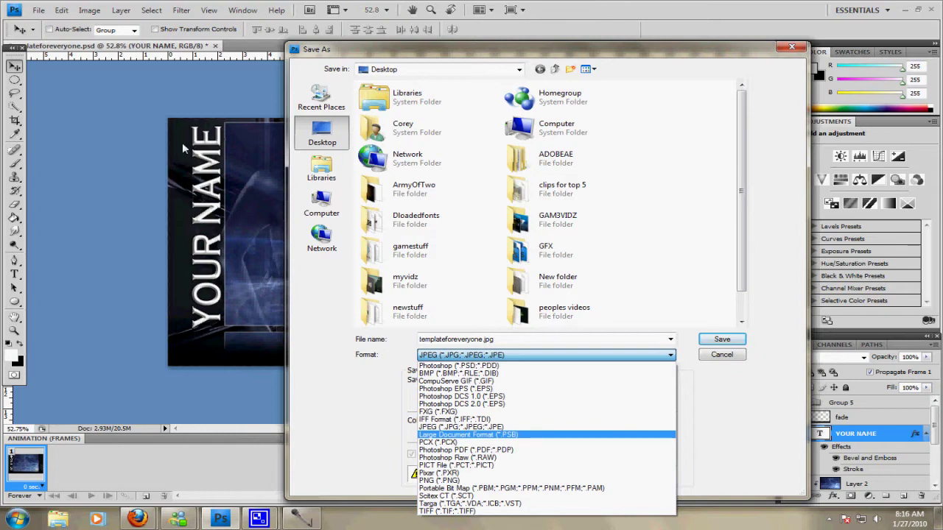
{"action": "left_click", "coordinate": [450, 428]}
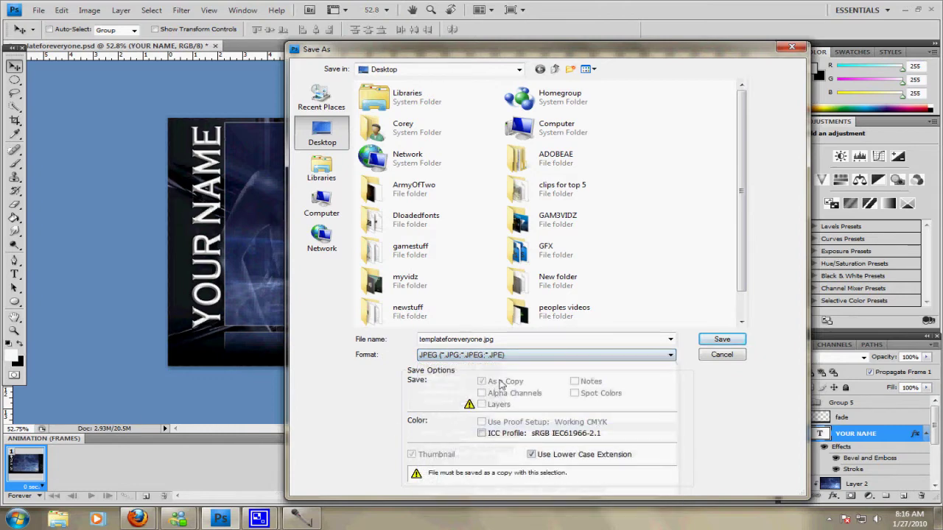
Name the file 'testyoutube', save it and lower the JPEG quality to High.
{"action": "left_click", "coordinate": [507, 338]}
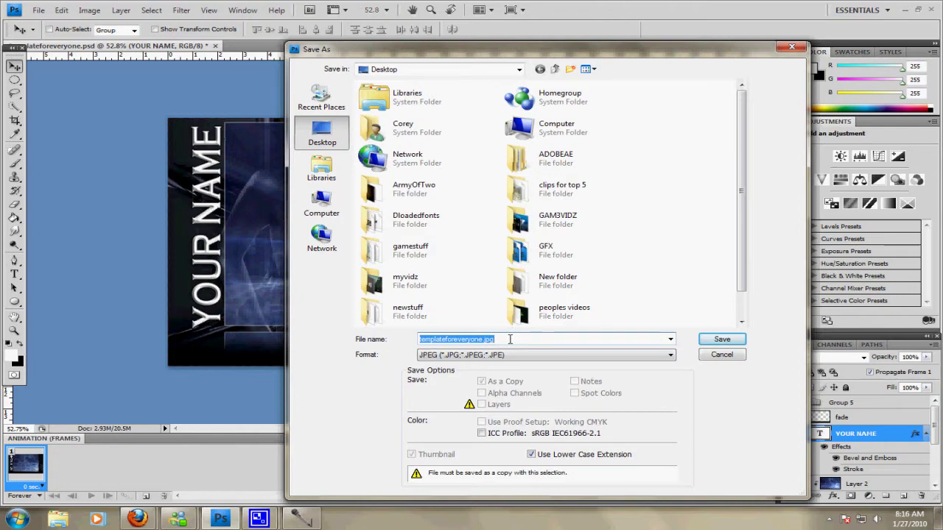
{"action": "type", "text": "test"}
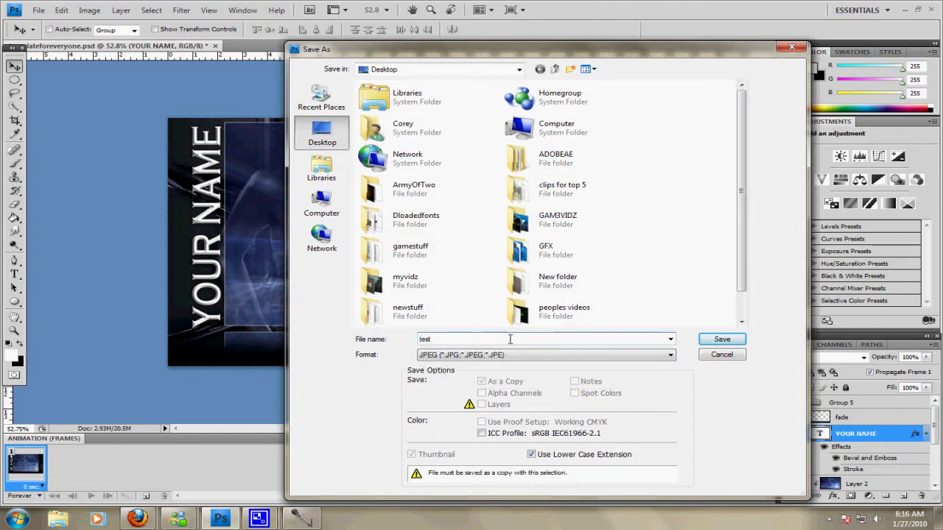
{"action": "type", "text": "youtubebg"}
{"action": "key", "text": "Return"}
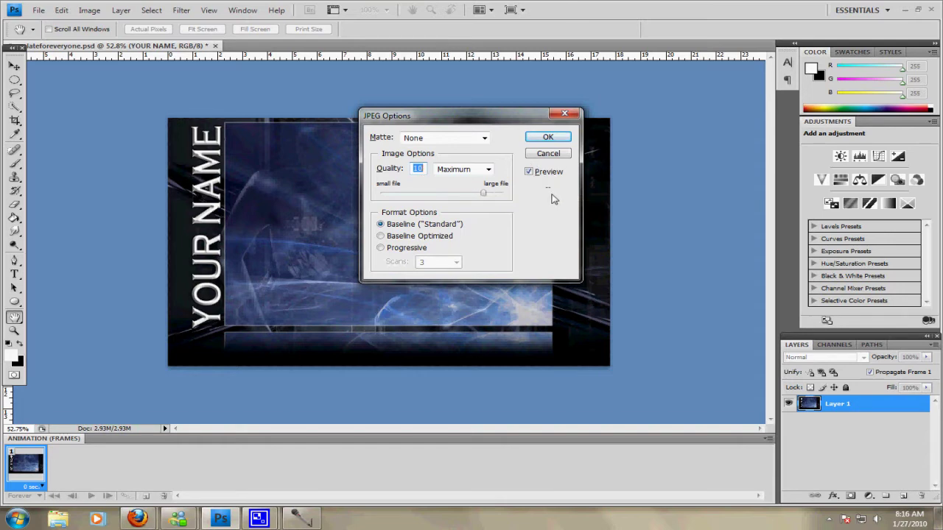
{"action": "key", "text": "Down"}
Accept the JPEG options and switch to the Firefox window showing the zSHARE page.
{"action": "left_click", "coordinate": [548, 139]}
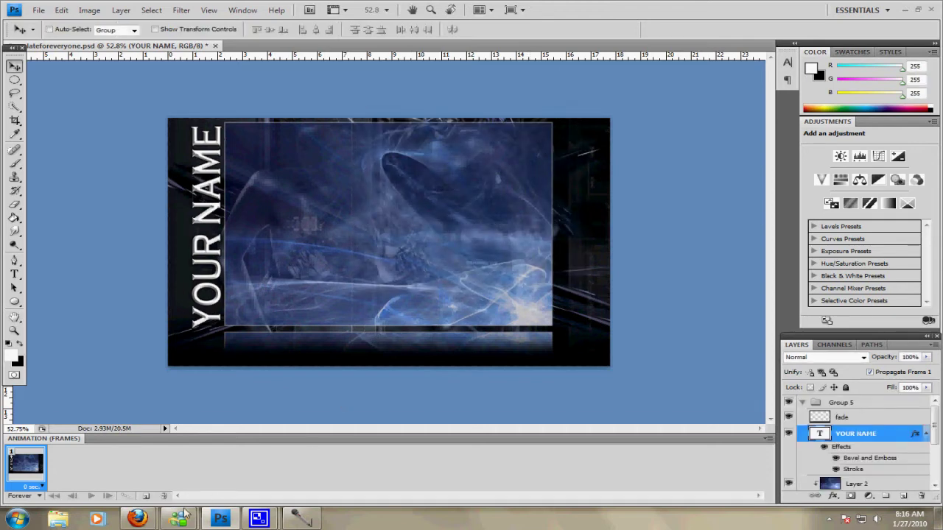
{"action": "mouse_move", "coordinate": [137, 517]}
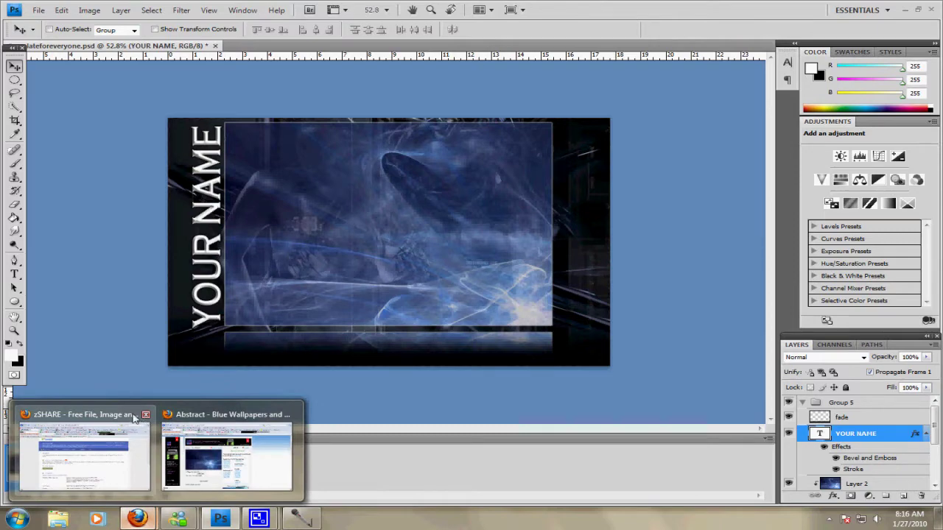
{"action": "left_click", "coordinate": [83, 442]}
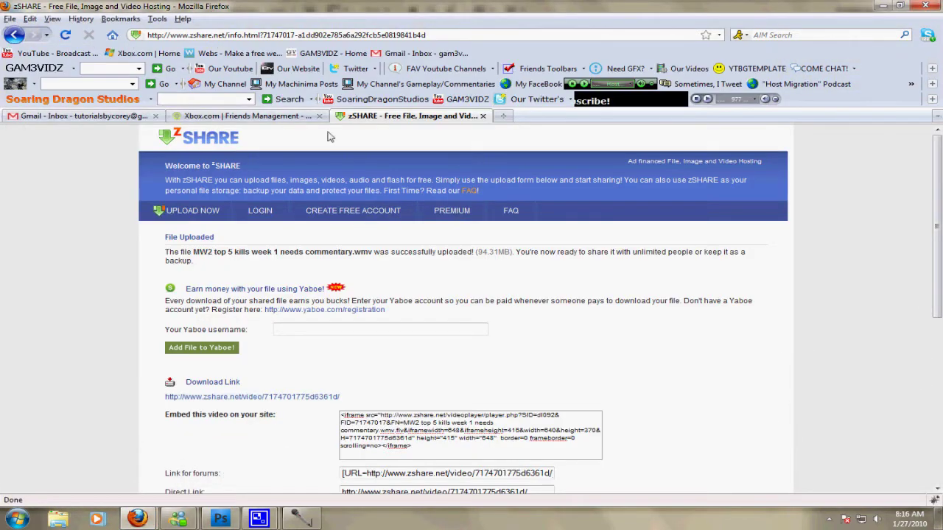
Open the YouTube bookmark in a new tab and go to your own channel page.
{"action": "right_click", "coordinate": [73, 56]}
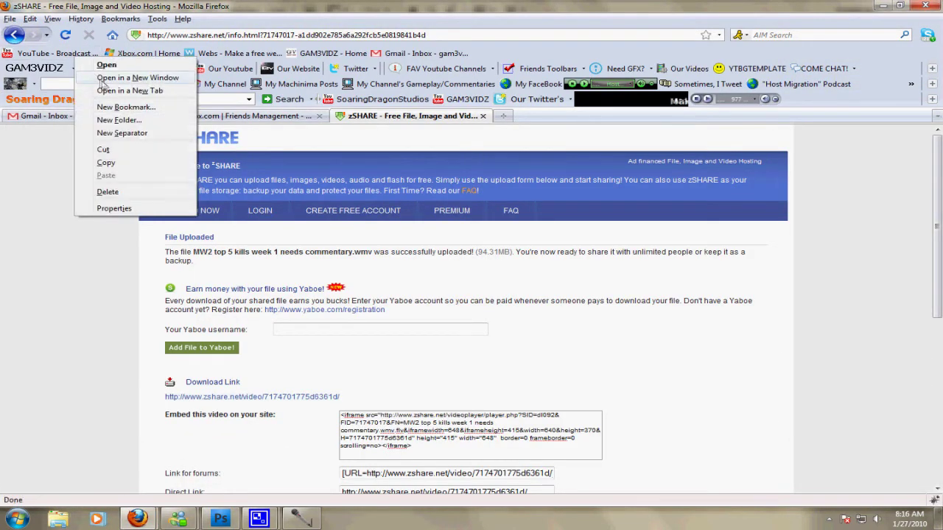
{"action": "left_click", "coordinate": [104, 90]}
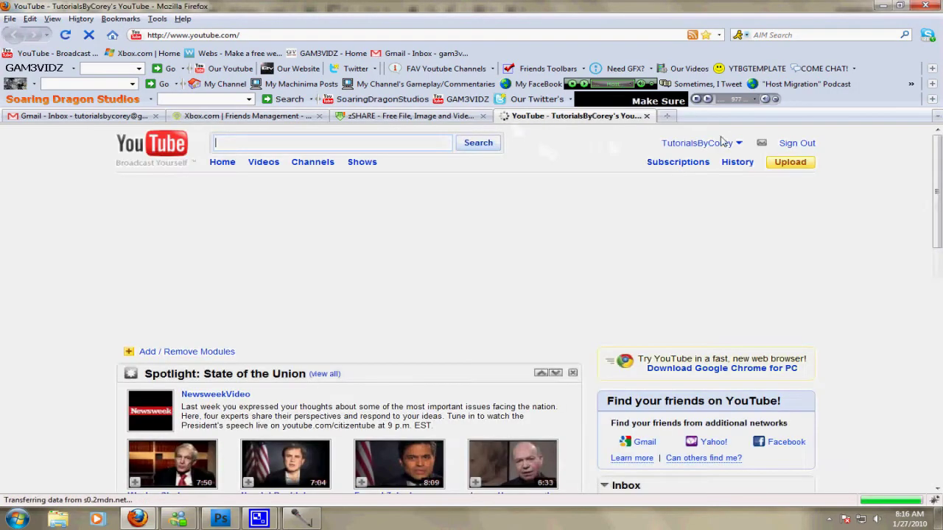
{"action": "left_click", "coordinate": [713, 143]}
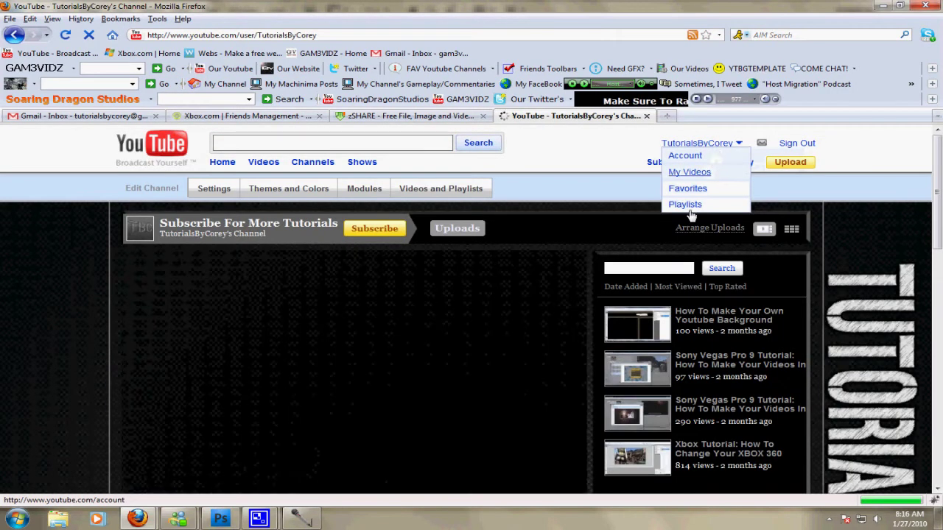
Scroll through the channel page to inspect its dark background with vertical channel-name lettering.
{"action": "scroll", "coordinate": [810, 414], "scroll_direction": "down", "scroll_amount": 15}
{"action": "scroll", "coordinate": [810, 414], "scroll_direction": "up", "scroll_amount": 7}
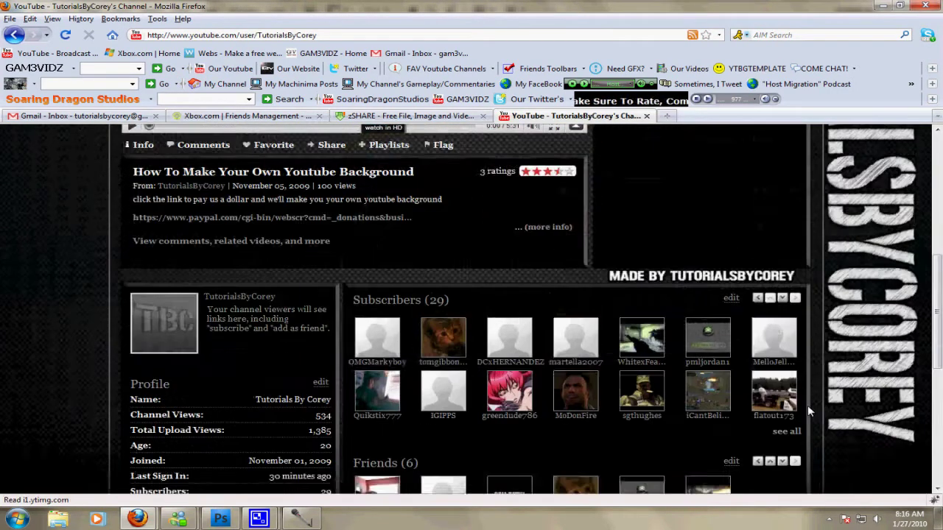
{"action": "scroll", "coordinate": [807, 405], "scroll_direction": "up", "scroll_amount": 7}
{"action": "scroll", "coordinate": [808, 405], "scroll_direction": "down", "scroll_amount": 6}
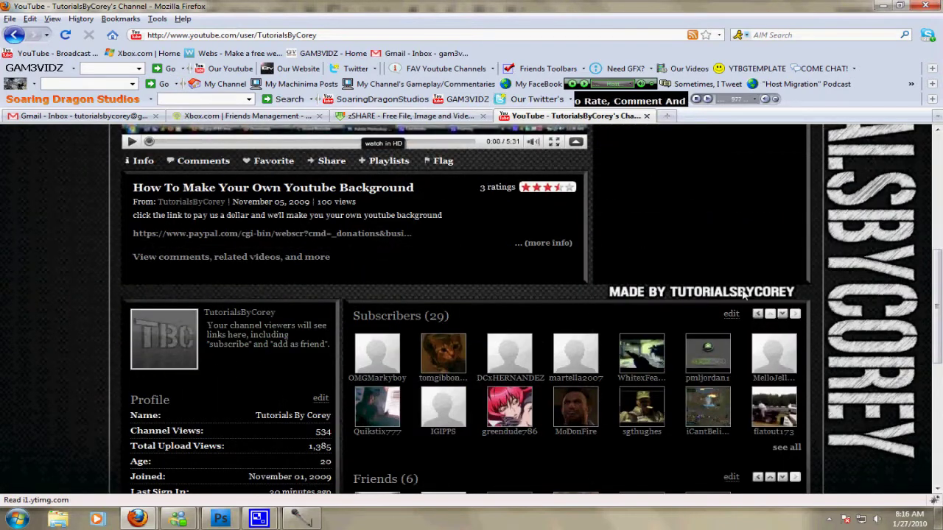
{"action": "scroll", "coordinate": [934, 237], "scroll_direction": "up", "scroll_amount": 8}
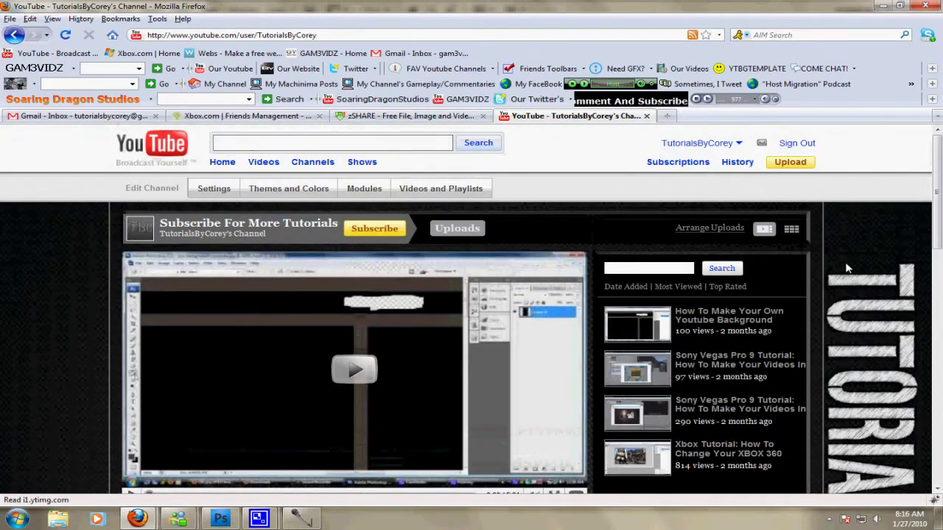
{"action": "scroll", "coordinate": [843, 263], "scroll_direction": "down", "scroll_amount": 8}
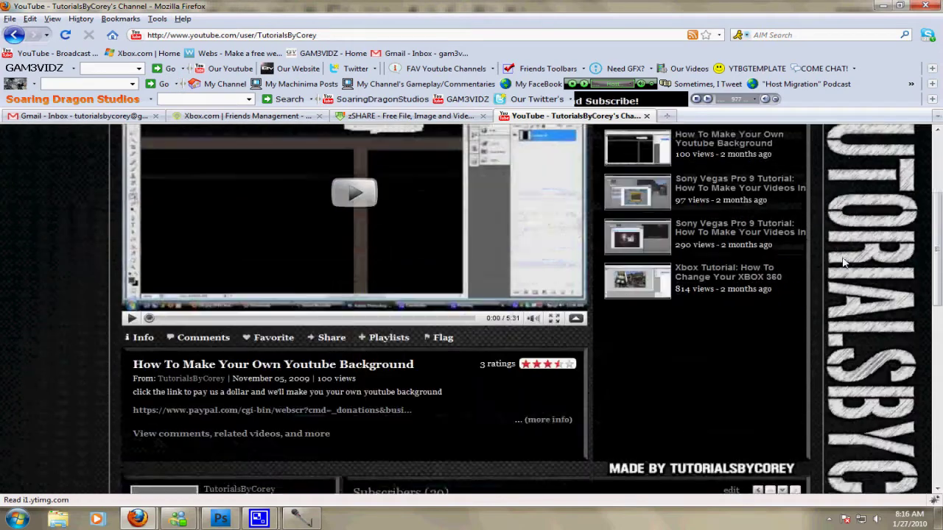
{"action": "scroll", "coordinate": [843, 263], "scroll_direction": "up", "scroll_amount": 3}
{"action": "scroll", "coordinate": [842, 263], "scroll_direction": "up", "scroll_amount": 1}
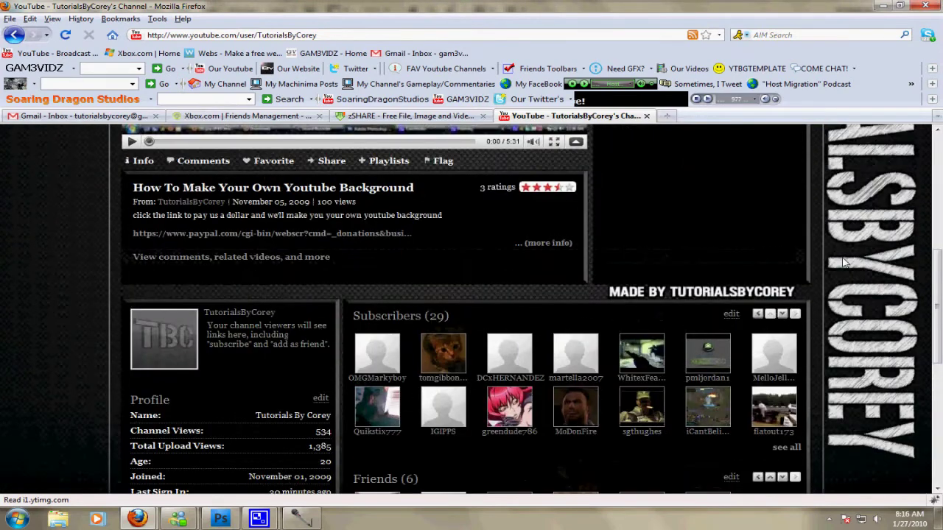
{"action": "scroll", "coordinate": [842, 263], "scroll_direction": "down", "scroll_amount": 6}
{"action": "scroll", "coordinate": [842, 263], "scroll_direction": "up", "scroll_amount": 14}
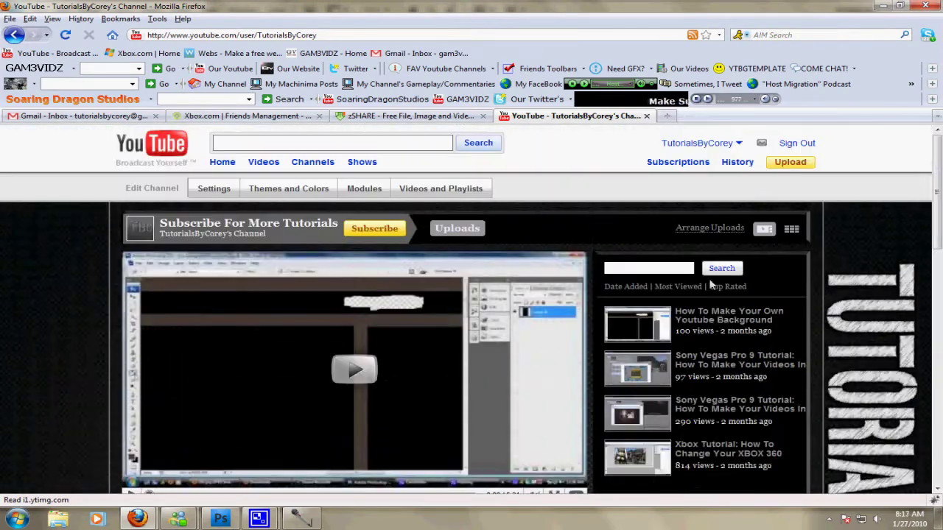
{"action": "scroll", "coordinate": [750, 300], "scroll_direction": "down", "scroll_amount": 15}
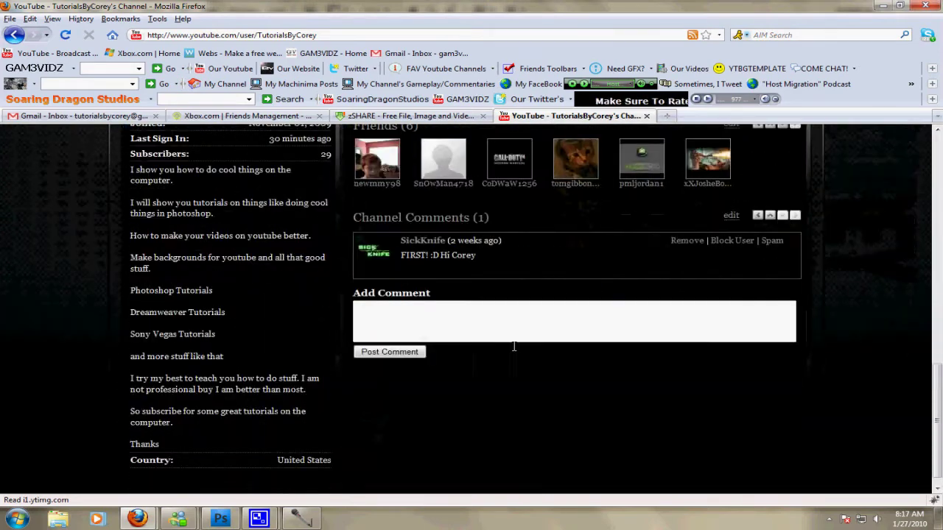
{"action": "scroll", "coordinate": [240, 361], "scroll_direction": "up", "scroll_amount": 8}
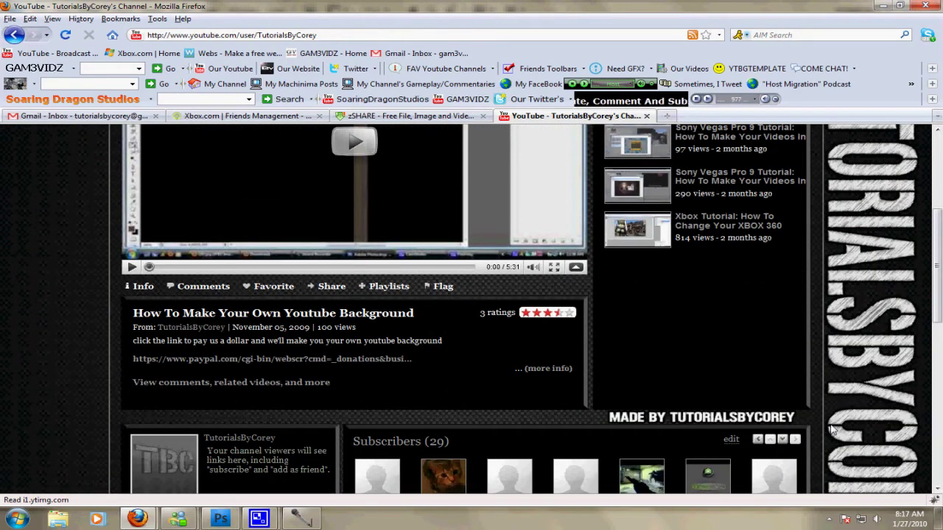
{"action": "scroll", "coordinate": [831, 429], "scroll_direction": "up", "scroll_amount": 6}
{"action": "scroll", "coordinate": [816, 428], "scroll_direction": "down", "scroll_amount": 9}
{"action": "scroll", "coordinate": [816, 426], "scroll_direction": "down", "scroll_amount": 3}
{"action": "scroll", "coordinate": [817, 428], "scroll_direction": "up", "scroll_amount": 12}
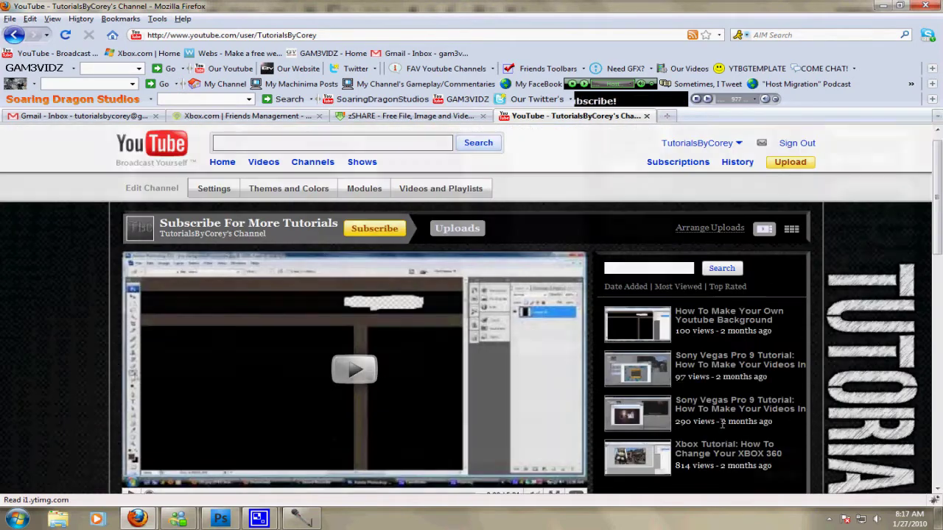
{"action": "left_click", "coordinate": [325, 191]}
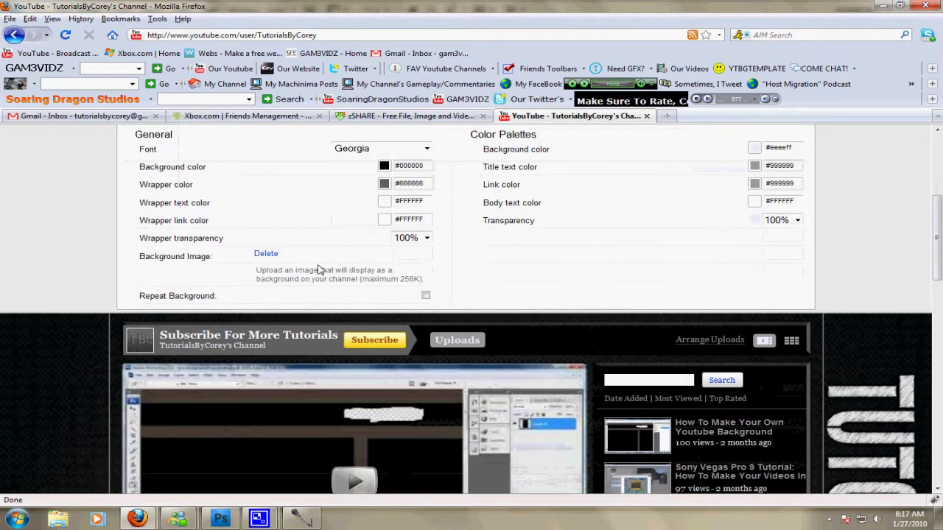
{"action": "left_click", "coordinate": [272, 257]}
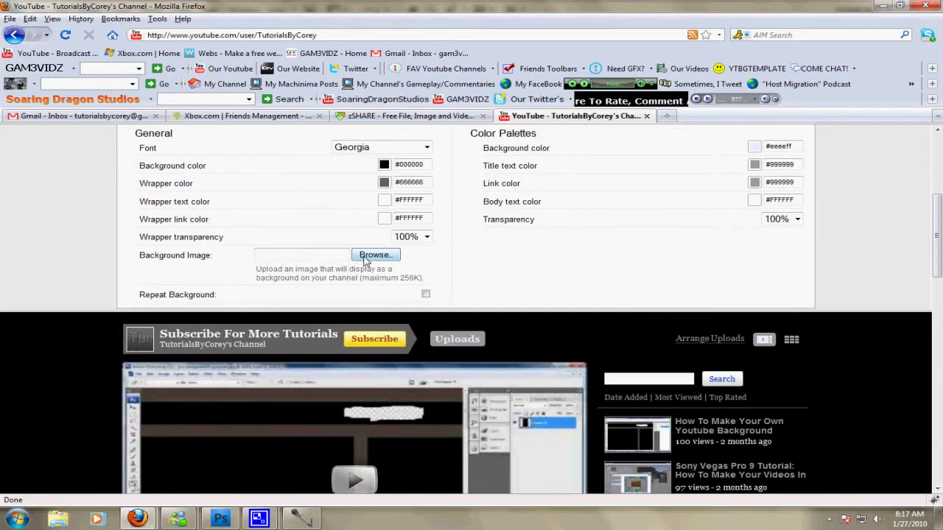
{"action": "left_click", "coordinate": [374, 255]}
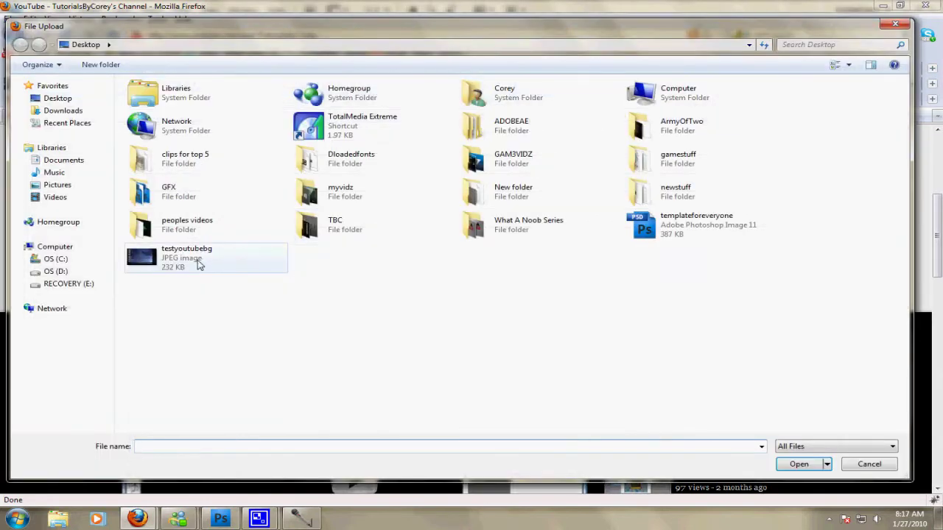
{"action": "double_click", "coordinate": [198, 263]}
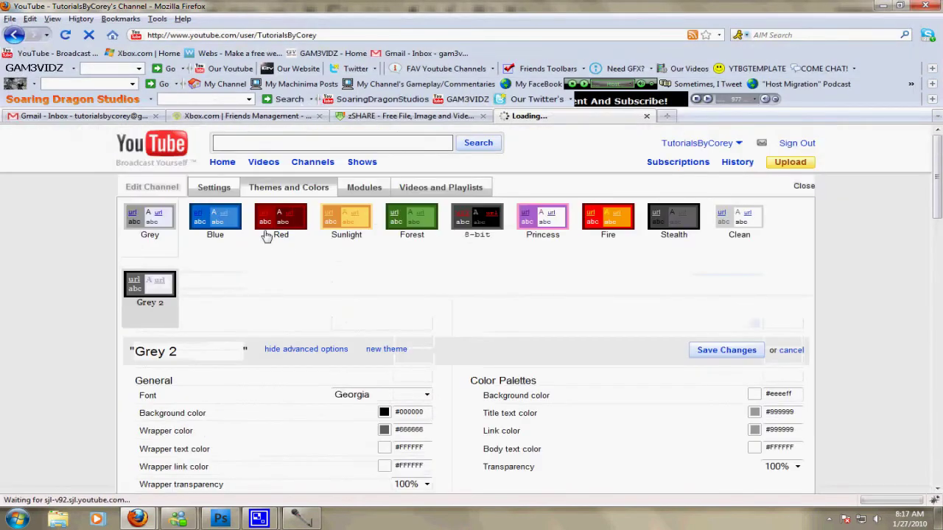
{"action": "scroll", "coordinate": [312, 233], "scroll_direction": "down", "scroll_amount": 5}
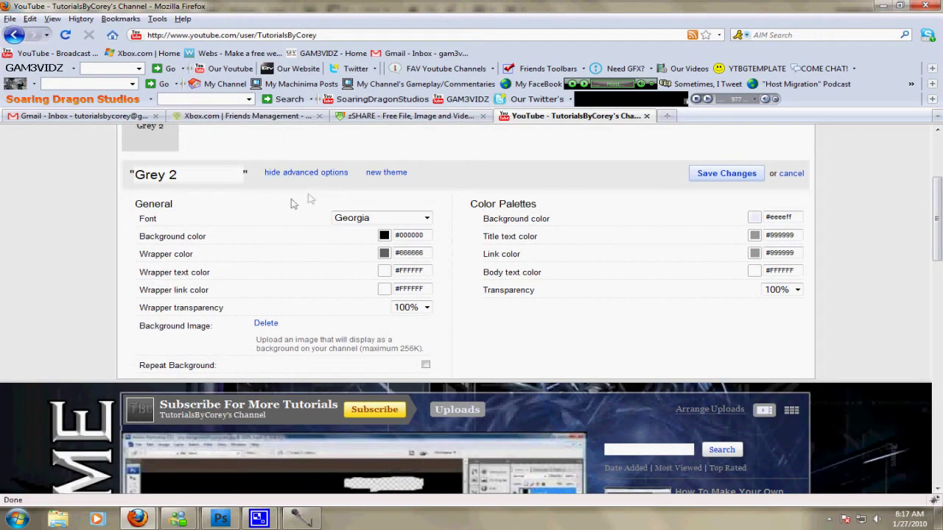
{"action": "scroll", "coordinate": [312, 226], "scroll_direction": "down", "scroll_amount": 14}
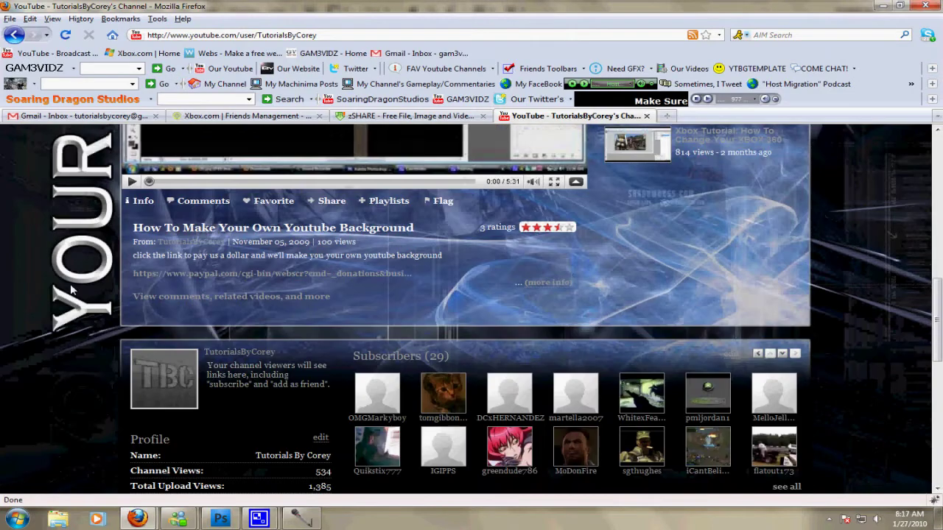
{"action": "scroll", "coordinate": [77, 288], "scroll_direction": "up", "scroll_amount": 7}
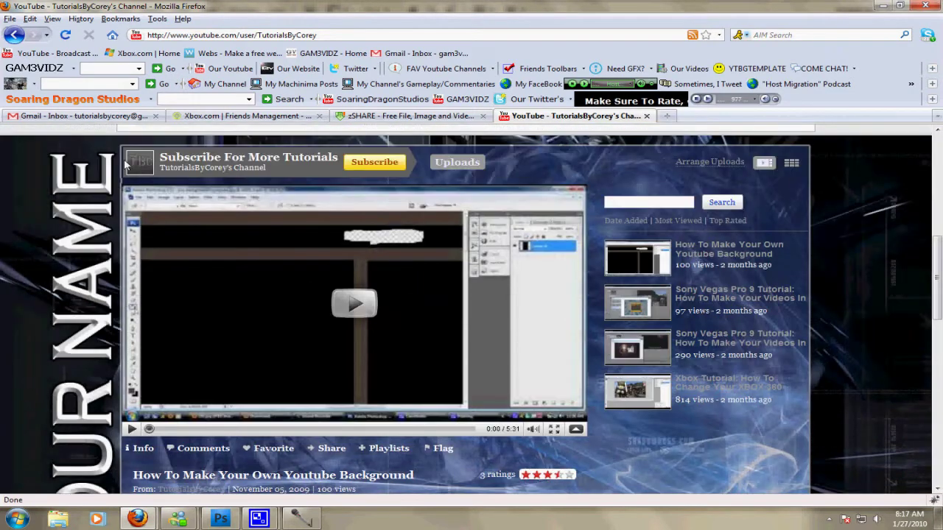
{"action": "scroll", "coordinate": [582, 295], "scroll_direction": "down", "scroll_amount": 7}
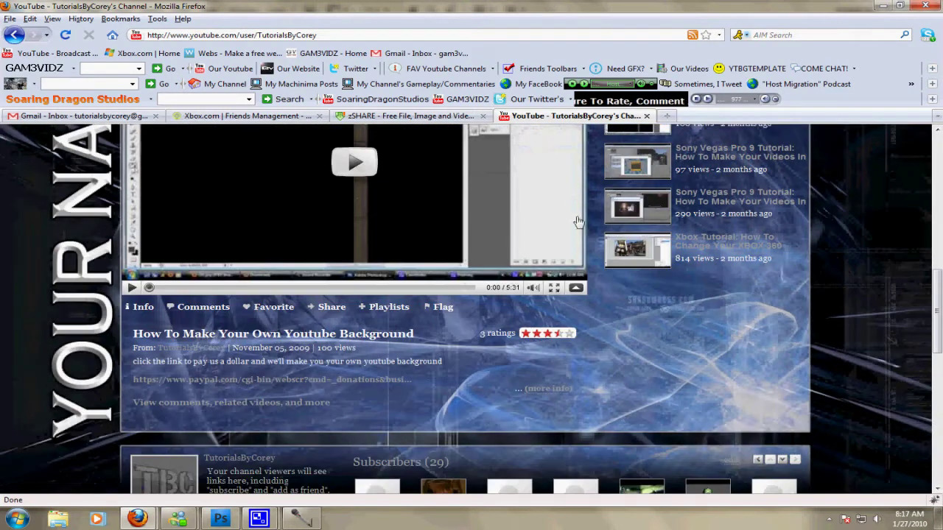
{"action": "scroll", "coordinate": [586, 243], "scroll_direction": "down", "scroll_amount": 6}
{"action": "scroll", "coordinate": [611, 326], "scroll_direction": "up", "scroll_amount": 6}
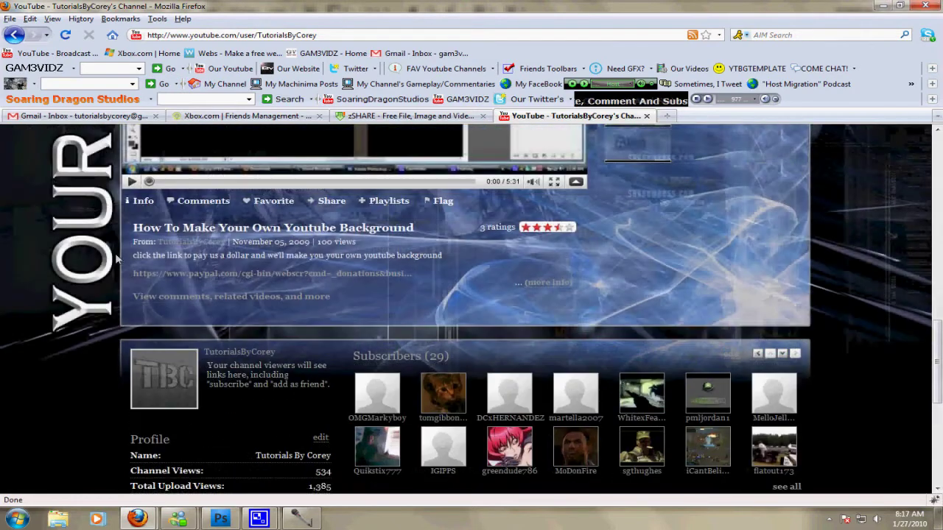
{"action": "scroll", "coordinate": [118, 476], "scroll_direction": "up", "scroll_amount": 16}
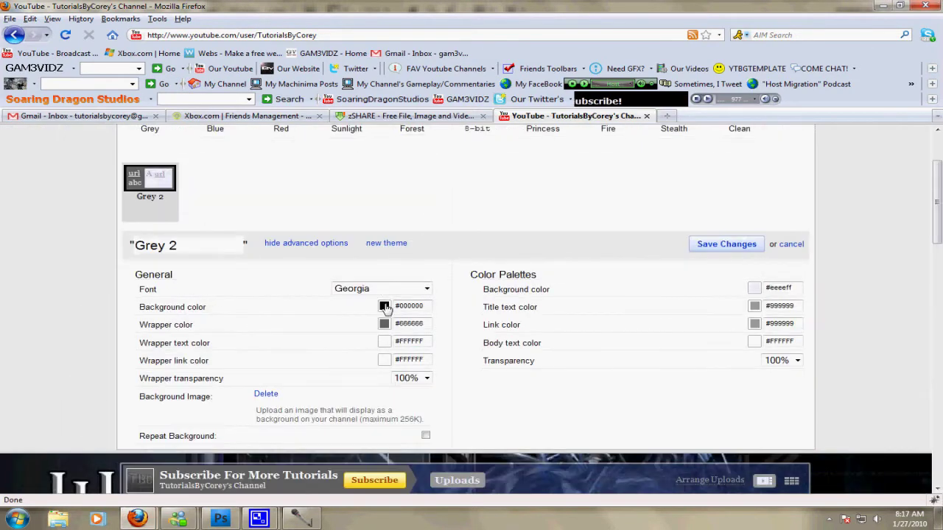
{"action": "left_click", "coordinate": [384, 307]}
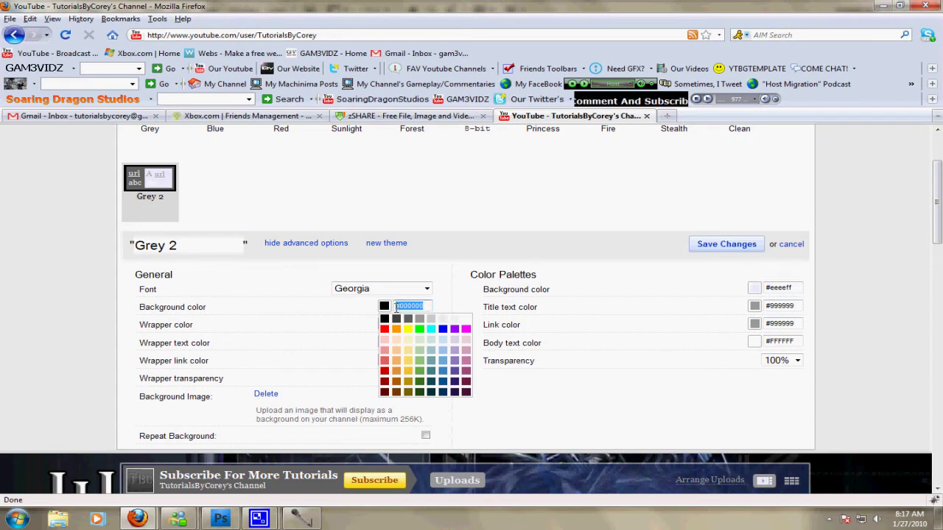
{"action": "left_click", "coordinate": [310, 319]}
{"action": "scroll", "coordinate": [341, 315], "scroll_direction": "down", "scroll_amount": 3}
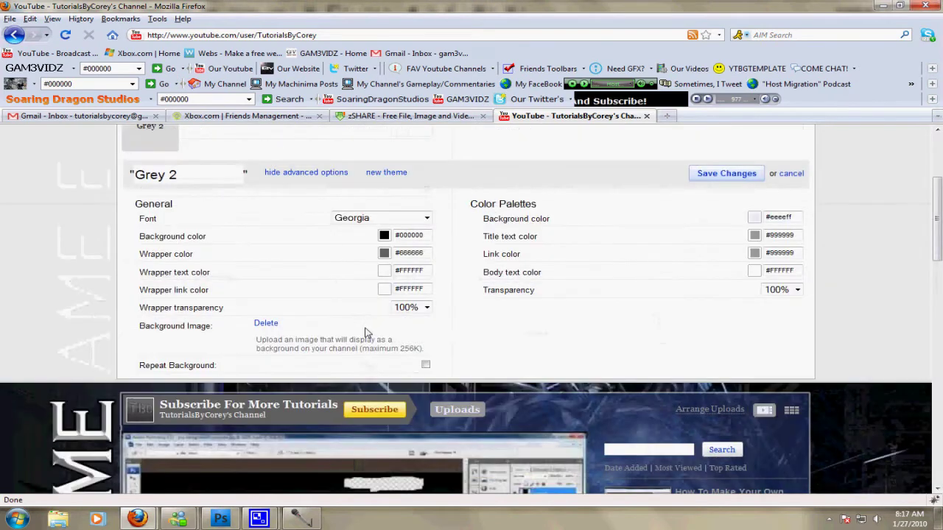
{"action": "left_click", "coordinate": [414, 312]}
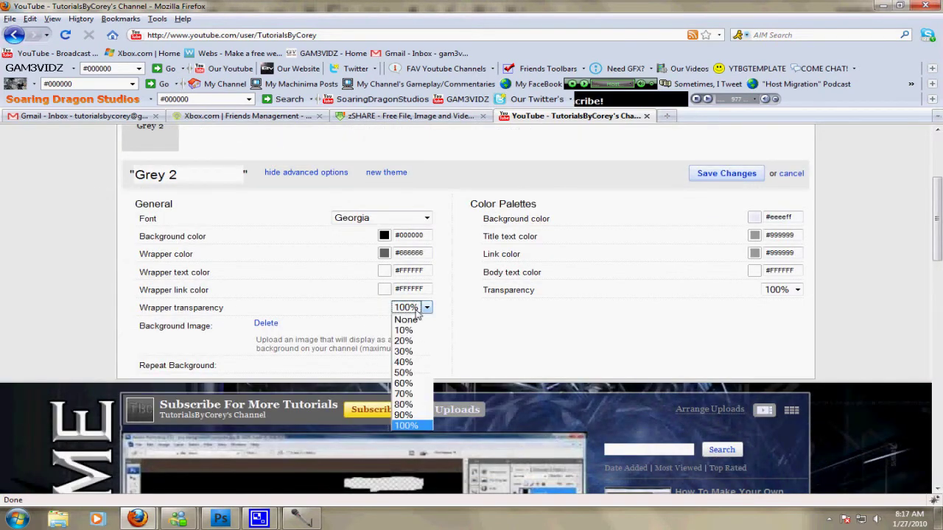
{"action": "left_click", "coordinate": [590, 341]}
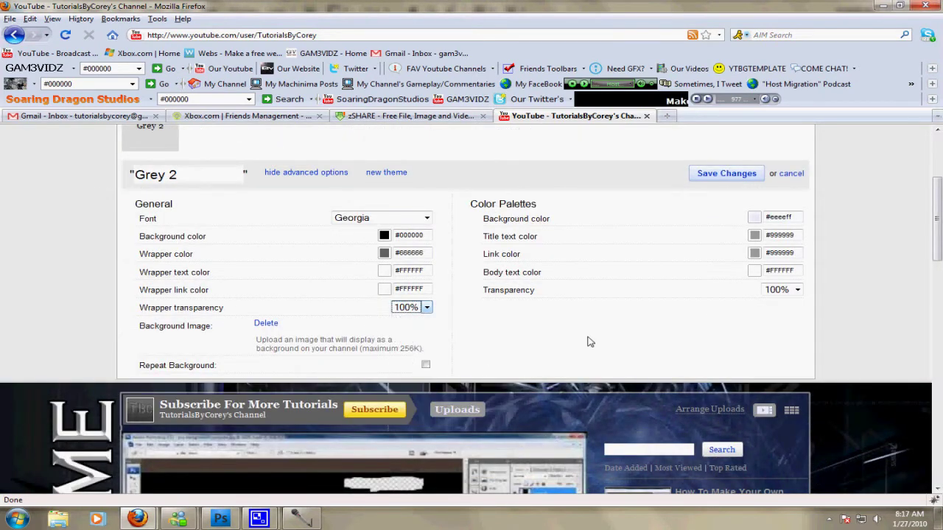
{"action": "left_click", "coordinate": [789, 294]}
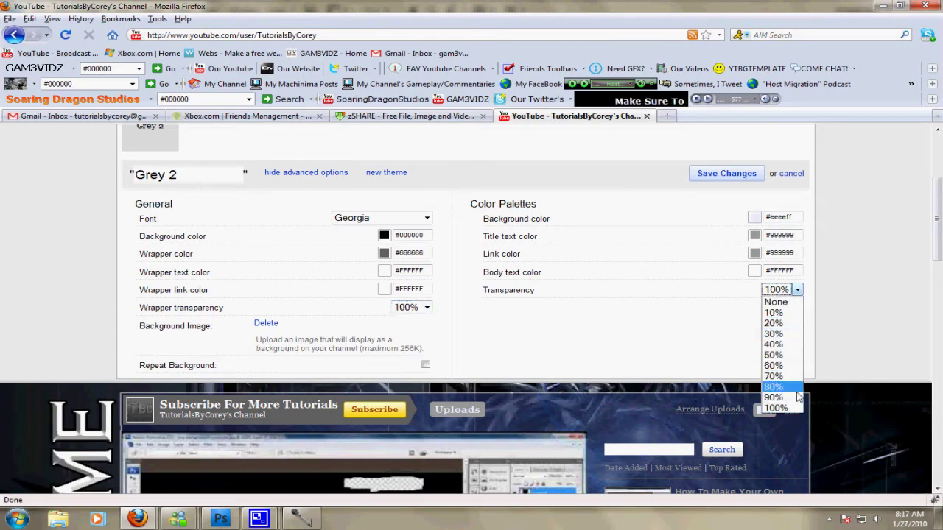
{"action": "left_click", "coordinate": [775, 302]}
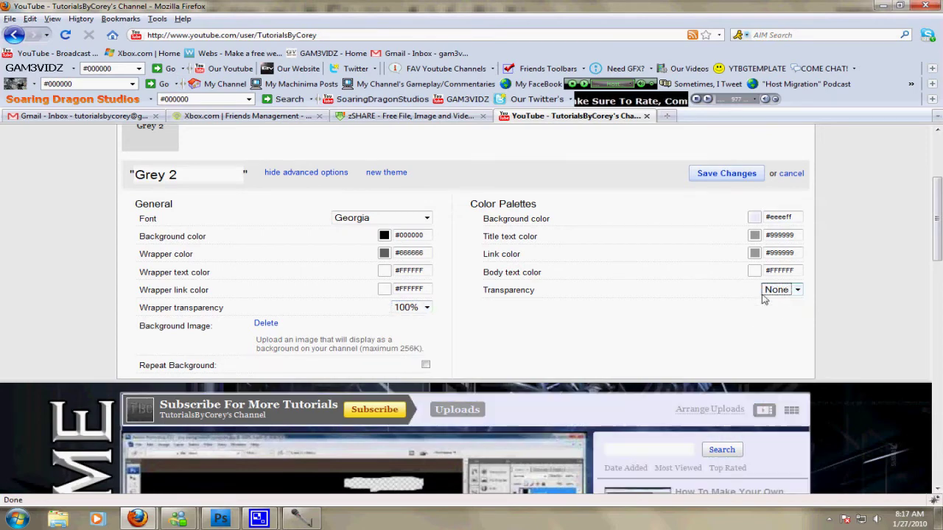
{"action": "scroll", "coordinate": [718, 293], "scroll_direction": "down", "scroll_amount": 10}
{"action": "scroll", "coordinate": [718, 291], "scroll_direction": "down", "scroll_amount": 6}
{"action": "scroll", "coordinate": [712, 300], "scroll_direction": "up", "scroll_amount": 4}
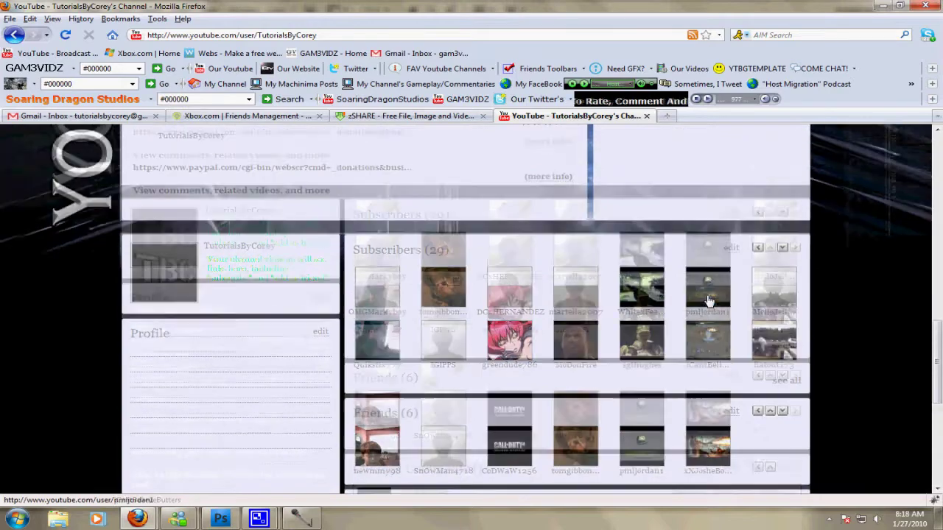
{"action": "scroll", "coordinate": [708, 301], "scroll_direction": "up", "scroll_amount": 5}
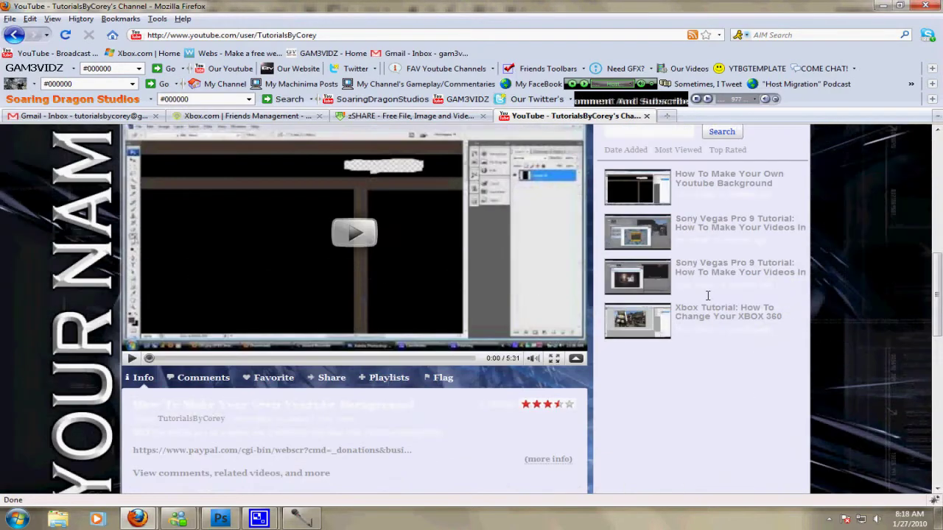
{"action": "scroll", "coordinate": [662, 324], "scroll_direction": "down", "scroll_amount": 10}
{"action": "scroll", "coordinate": [661, 324], "scroll_direction": "down", "scroll_amount": 3}
{"action": "scroll", "coordinate": [333, 349], "scroll_direction": "up", "scroll_amount": 15}
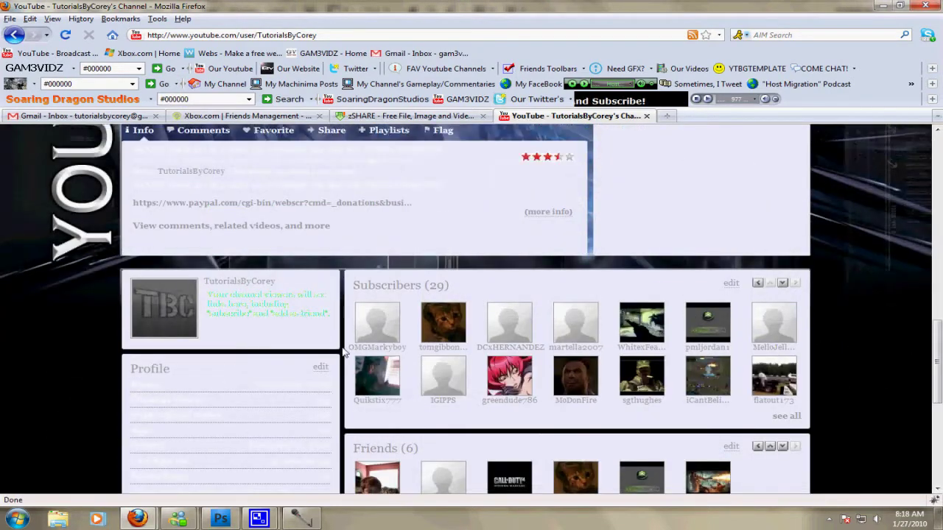
{"action": "left_click", "coordinate": [426, 308]}
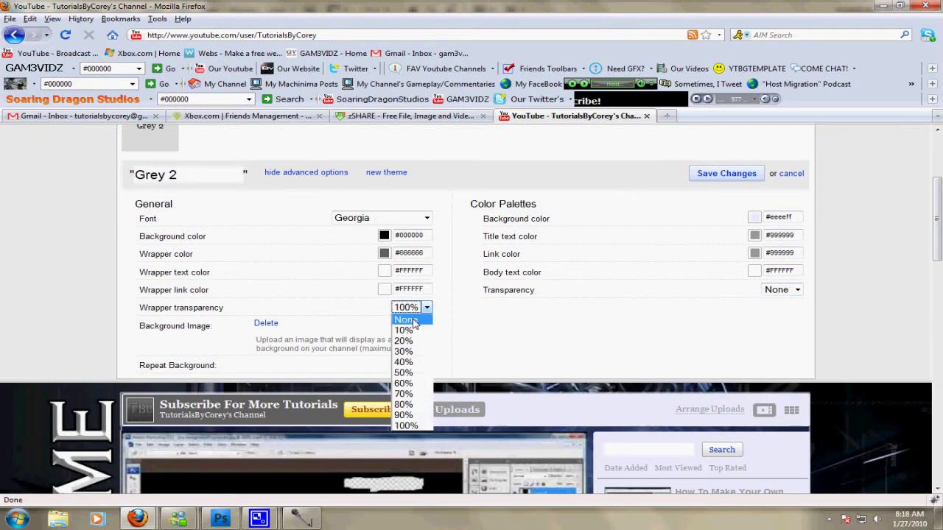
{"action": "scroll", "coordinate": [467, 301], "scroll_direction": "down", "scroll_amount": 8}
{"action": "scroll", "coordinate": [467, 301], "scroll_direction": "down", "scroll_amount": 5}
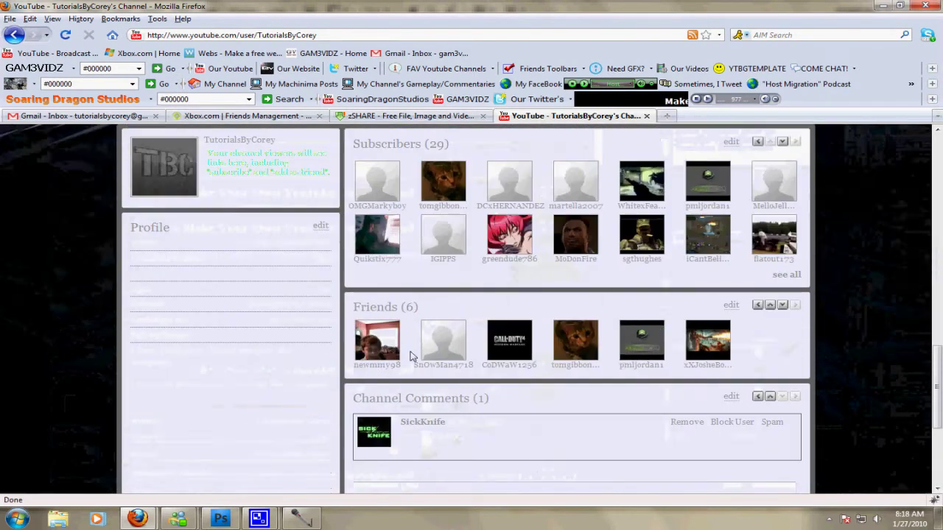
{"action": "scroll", "coordinate": [352, 404], "scroll_direction": "up", "scroll_amount": 6}
{"action": "scroll", "coordinate": [371, 391], "scroll_direction": "up", "scroll_amount": 5}
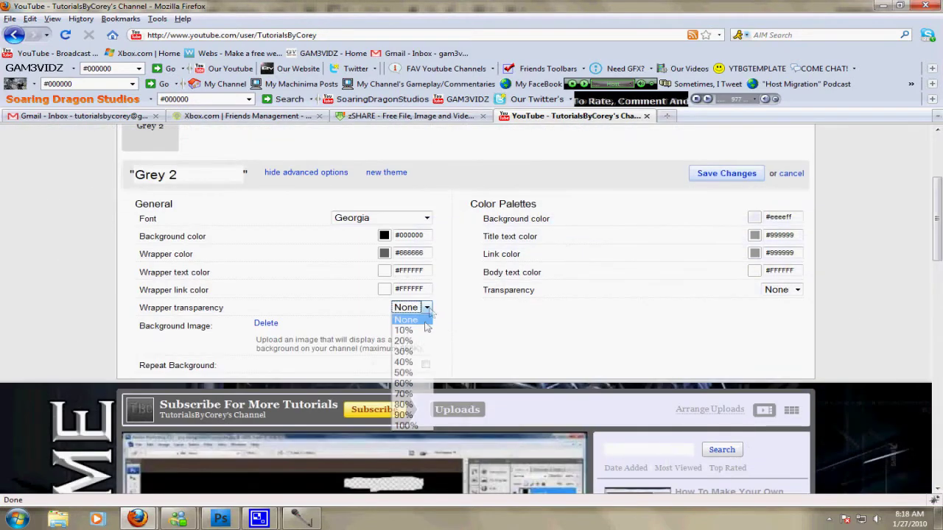
{"action": "left_click", "coordinate": [405, 426]}
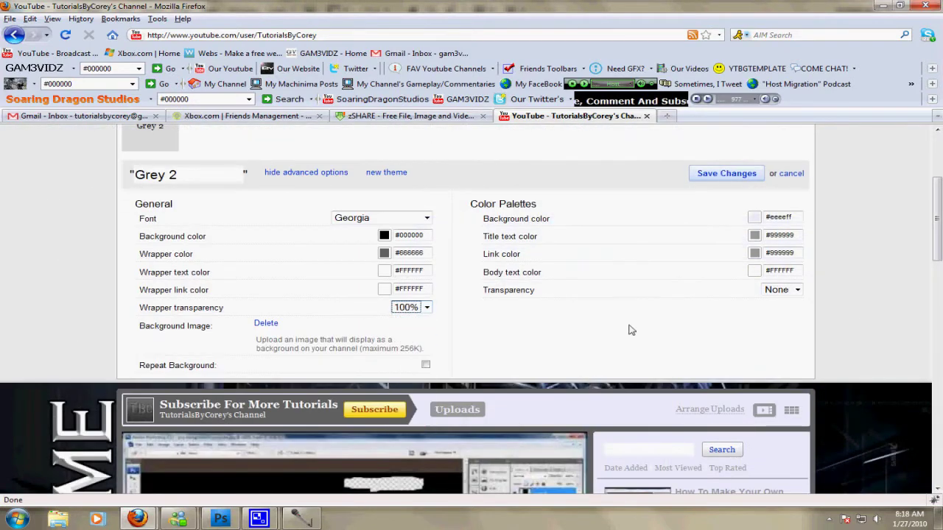
{"action": "left_click", "coordinate": [784, 291]}
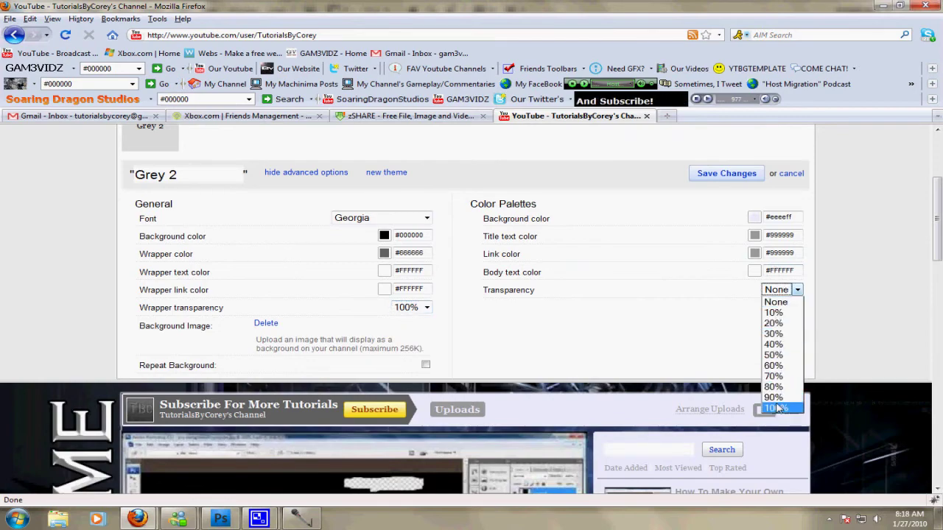
{"action": "left_click", "coordinate": [781, 407]}
{"action": "scroll", "coordinate": [724, 354], "scroll_direction": "down", "scroll_amount": 1}
{"action": "scroll", "coordinate": [723, 354], "scroll_direction": "down", "scroll_amount": 12}
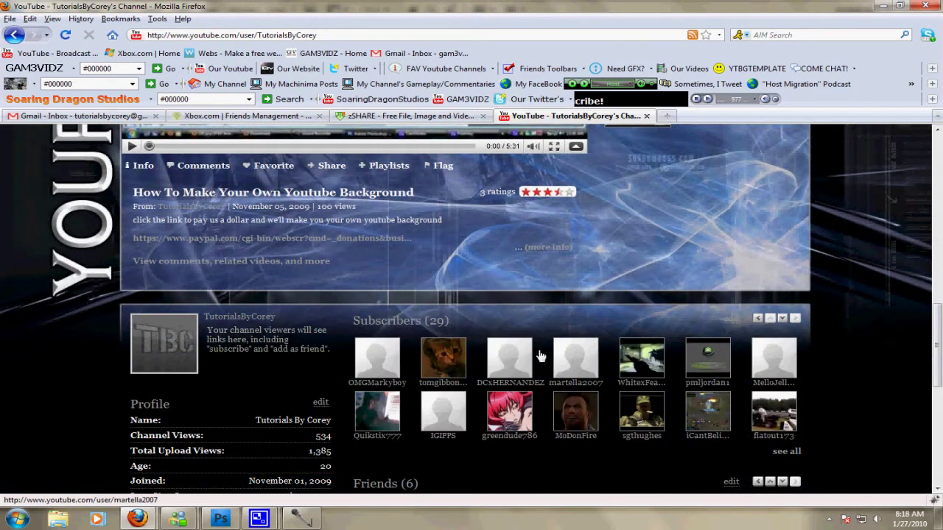
{"action": "scroll", "coordinate": [412, 309], "scroll_direction": "up", "scroll_amount": 7}
{"action": "scroll", "coordinate": [383, 279], "scroll_direction": "up", "scroll_amount": 7}
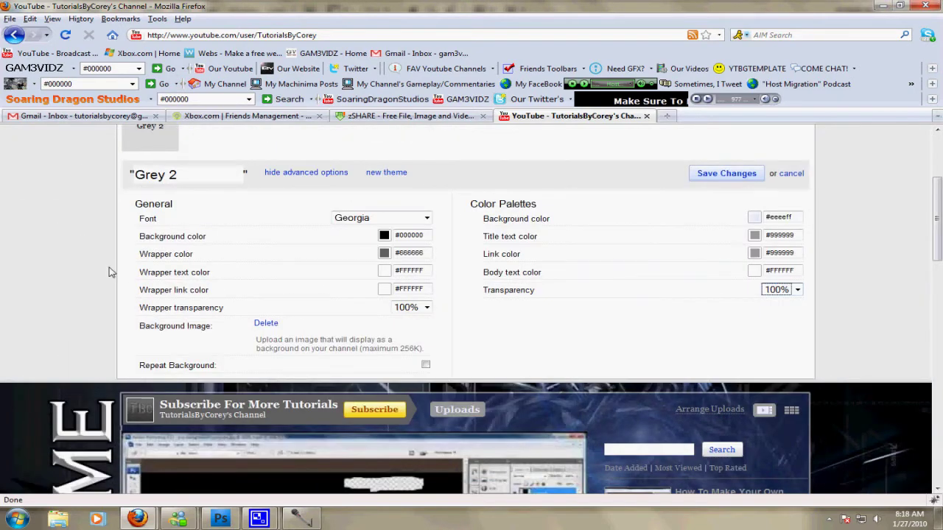
Scroll up and down the channel preview while the Themes and Colors editor is open.
{"action": "scroll", "coordinate": [82, 273], "scroll_direction": "up", "scroll_amount": 3}
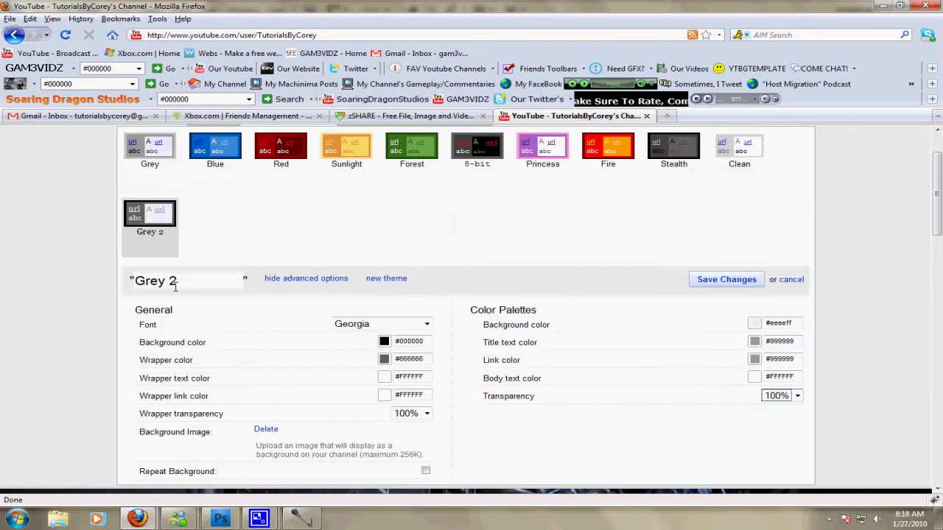
{"action": "scroll", "coordinate": [435, 186], "scroll_direction": "down", "scroll_amount": 5}
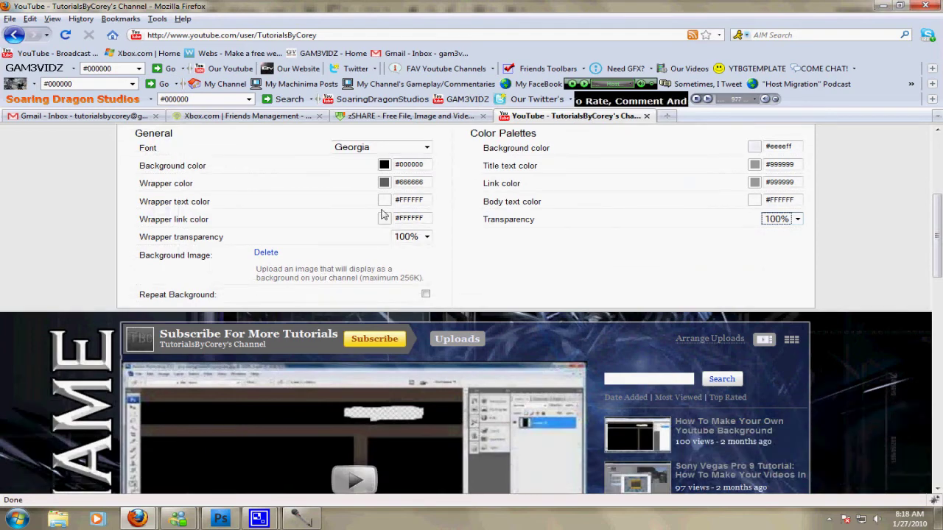
{"action": "scroll", "coordinate": [433, 237], "scroll_direction": "down", "scroll_amount": 7}
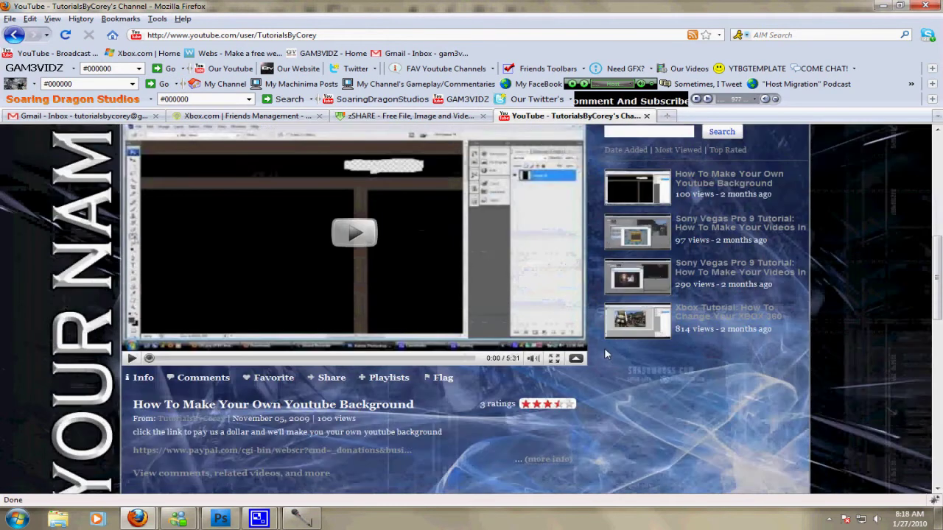
{"action": "scroll", "coordinate": [720, 271], "scroll_direction": "up", "scroll_amount": 1}
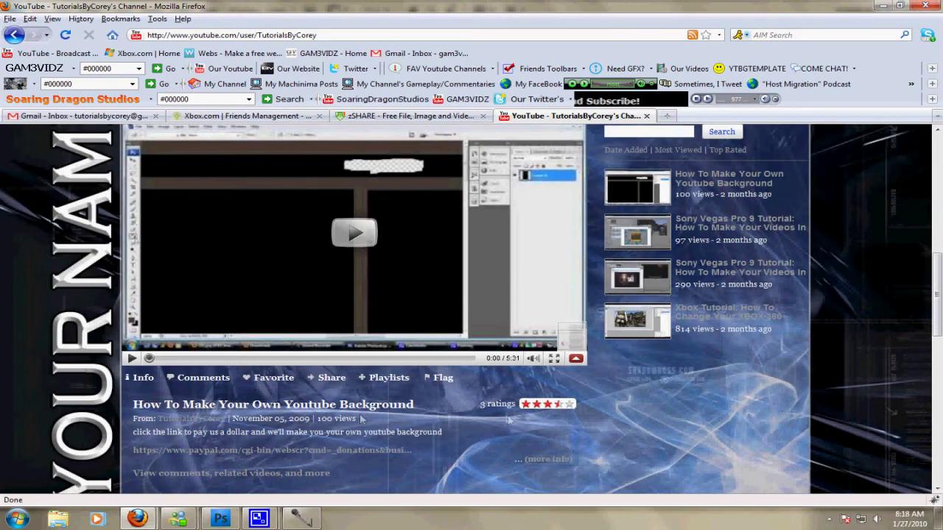
{"action": "scroll", "coordinate": [722, 267], "scroll_direction": "up", "scroll_amount": 3}
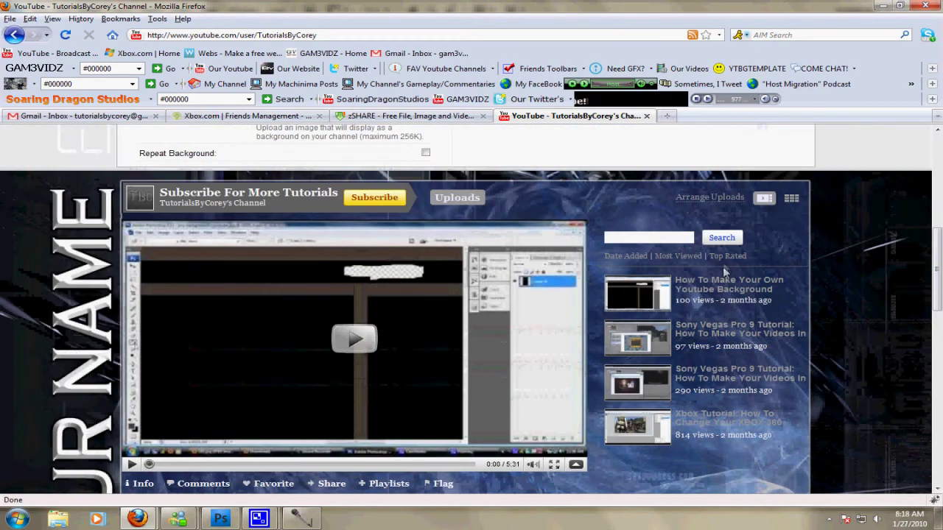
{"action": "scroll", "coordinate": [727, 324], "scroll_direction": "down", "scroll_amount": 1}
{"action": "scroll", "coordinate": [727, 324], "scroll_direction": "down", "scroll_amount": 8}
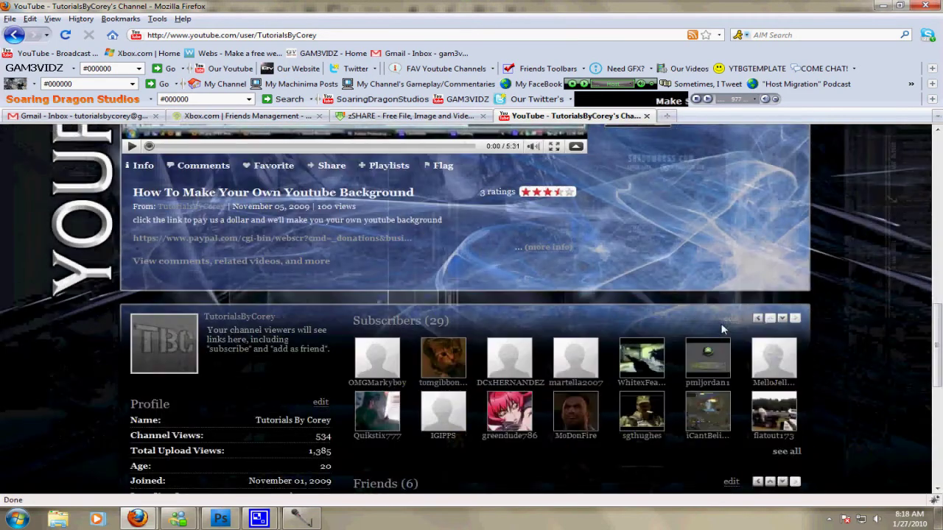
{"action": "scroll", "coordinate": [725, 326], "scroll_direction": "up", "scroll_amount": 8}
{"action": "scroll", "coordinate": [723, 328], "scroll_direction": "down", "scroll_amount": 8}
{"action": "scroll", "coordinate": [722, 329], "scroll_direction": "down", "scroll_amount": 12}
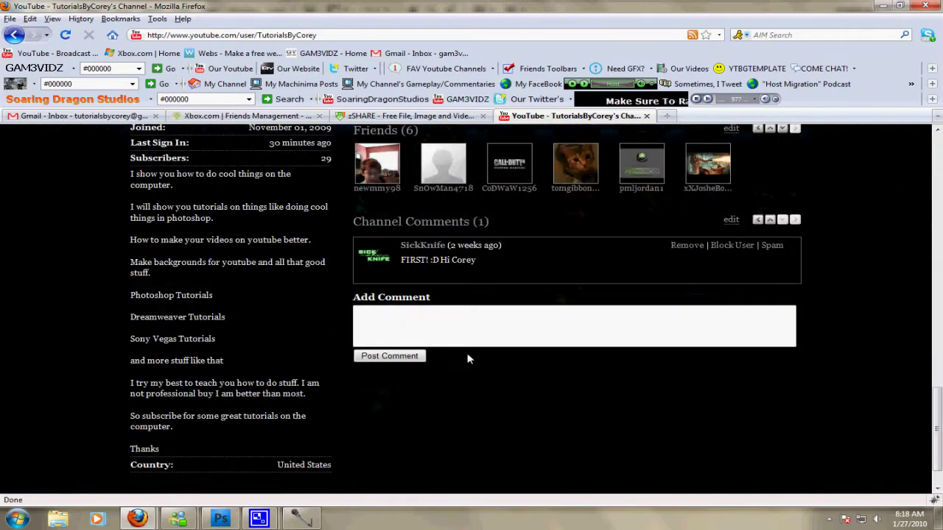
{"action": "scroll", "coordinate": [467, 353], "scroll_direction": "up", "scroll_amount": 7}
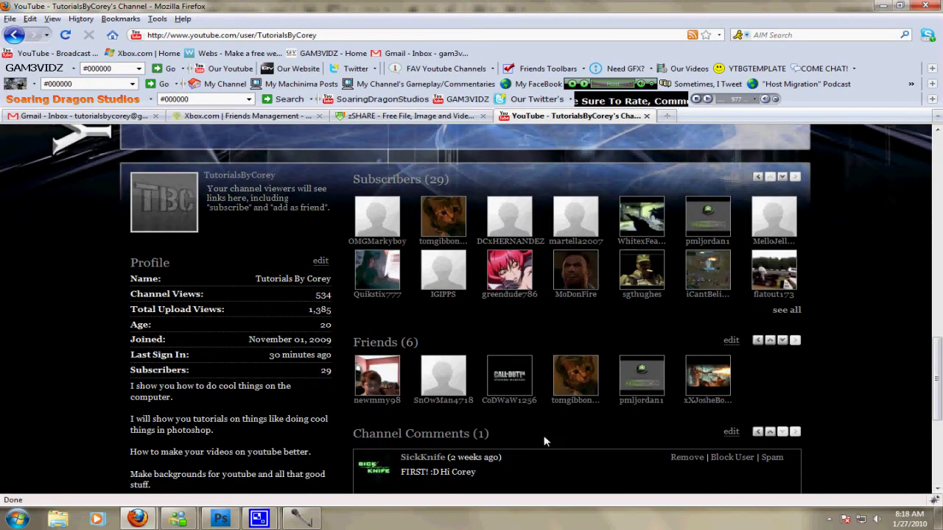
{"action": "scroll", "coordinate": [467, 453], "scroll_direction": "up", "scroll_amount": 7}
{"action": "scroll", "coordinate": [96, 428], "scroll_direction": "down", "scroll_amount": 7}
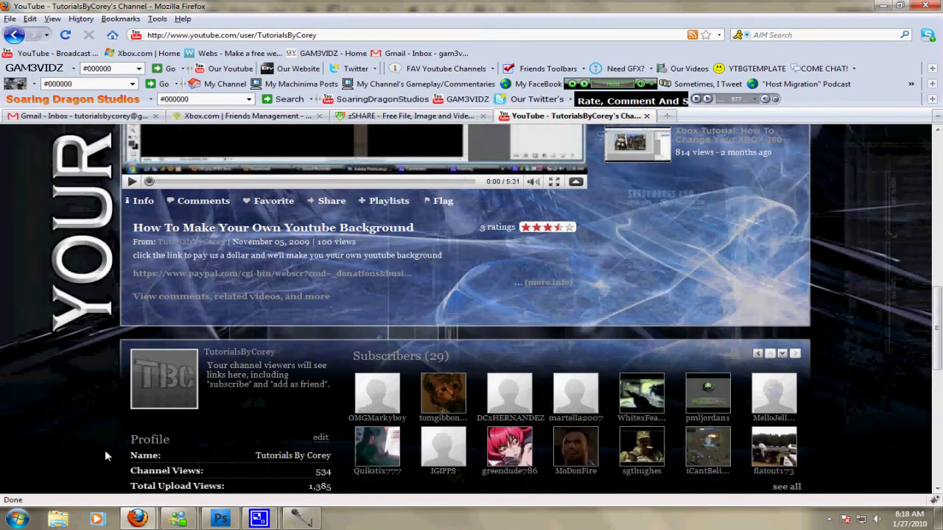
{"action": "scroll", "coordinate": [658, 278], "scroll_direction": "up", "scroll_amount": 7}
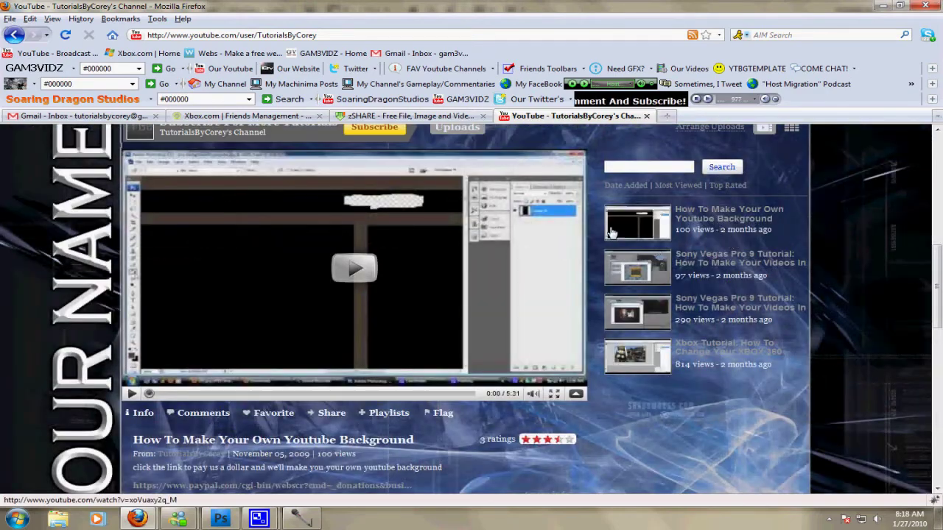
{"action": "scroll", "coordinate": [536, 399], "scroll_direction": "down", "scroll_amount": 10}
{"action": "scroll", "coordinate": [404, 381], "scroll_direction": "up", "scroll_amount": 11}
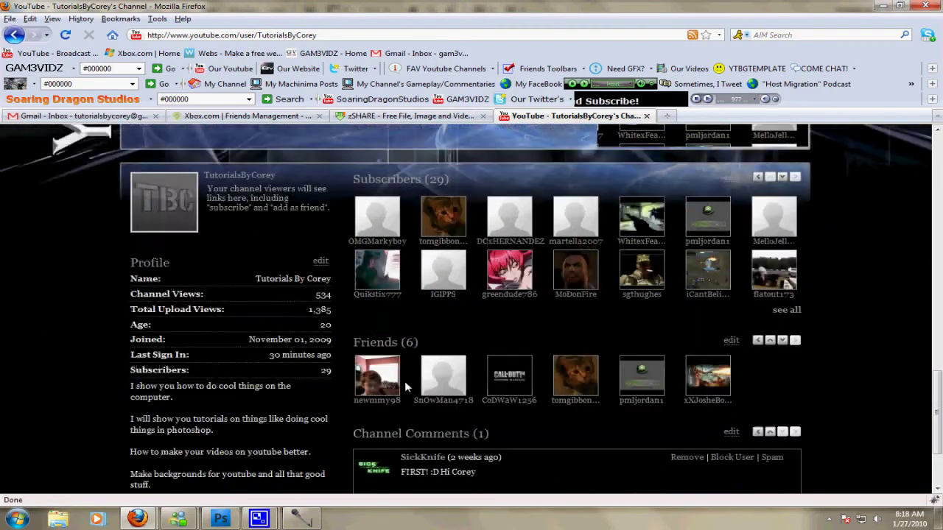
{"action": "scroll", "coordinate": [406, 386], "scroll_direction": "up", "scroll_amount": 5}
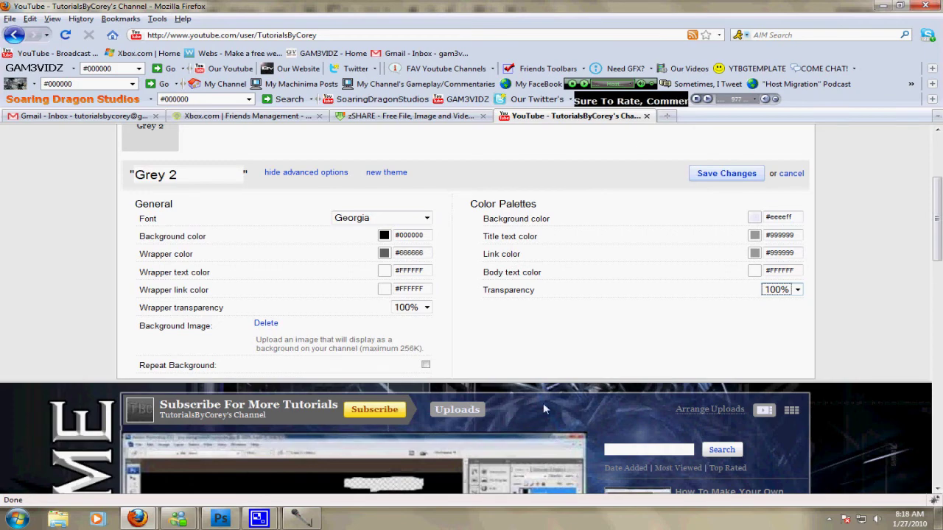
{"action": "scroll", "coordinate": [523, 254], "scroll_direction": "down", "scroll_amount": 1}
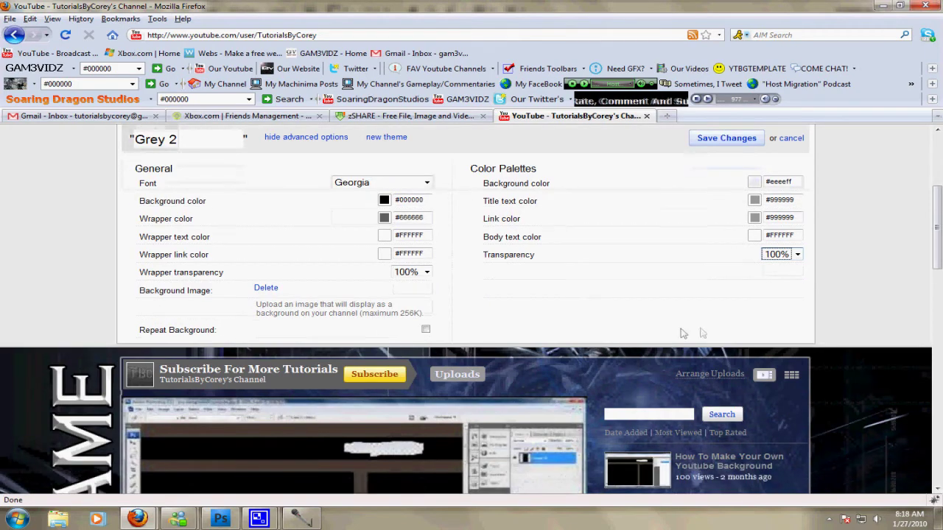
{"action": "scroll", "coordinate": [682, 333], "scroll_direction": "down", "scroll_amount": 13}
{"action": "scroll", "coordinate": [583, 339], "scroll_direction": "up", "scroll_amount": 1}
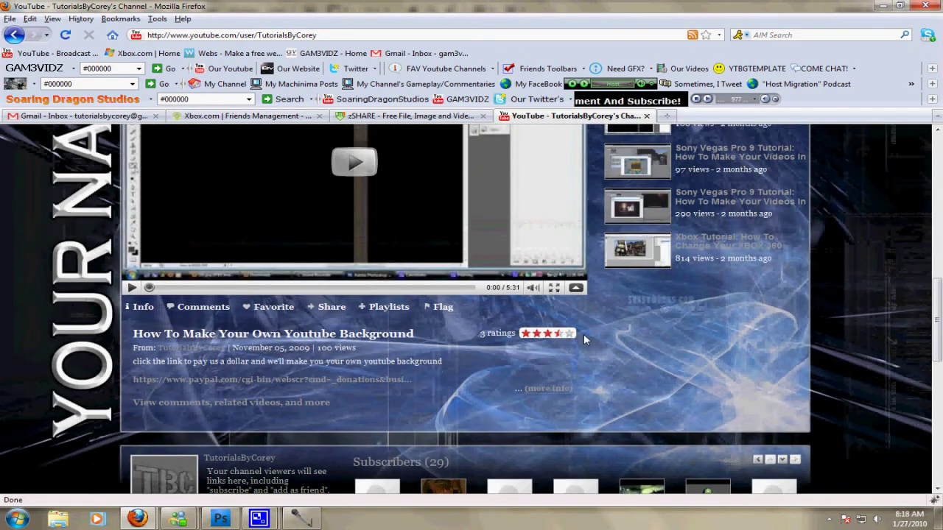
{"action": "scroll", "coordinate": [584, 333], "scroll_direction": "up", "scroll_amount": 11}
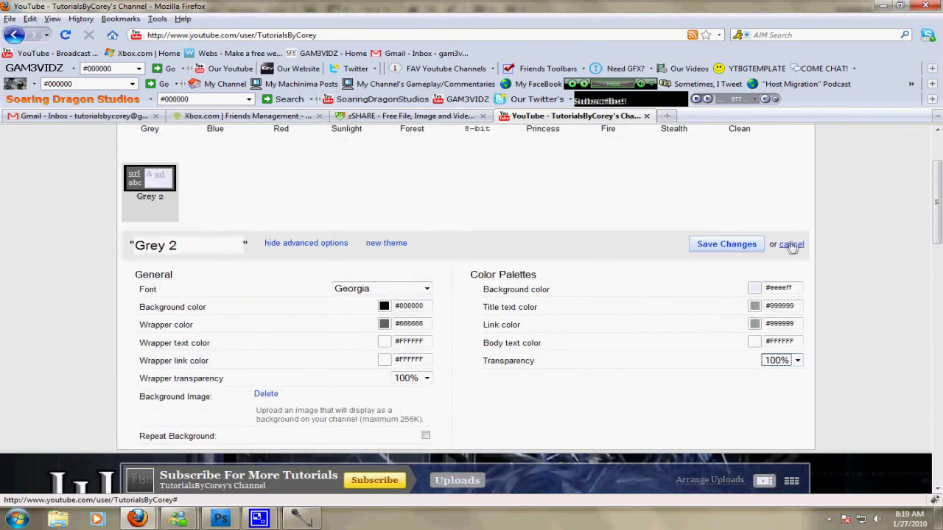
Cancel the Themes and Colors editor, discarding the previewed theme changes.
{"action": "left_click", "coordinate": [791, 244]}
{"action": "scroll", "coordinate": [793, 309], "scroll_direction": "down", "scroll_amount": 10}
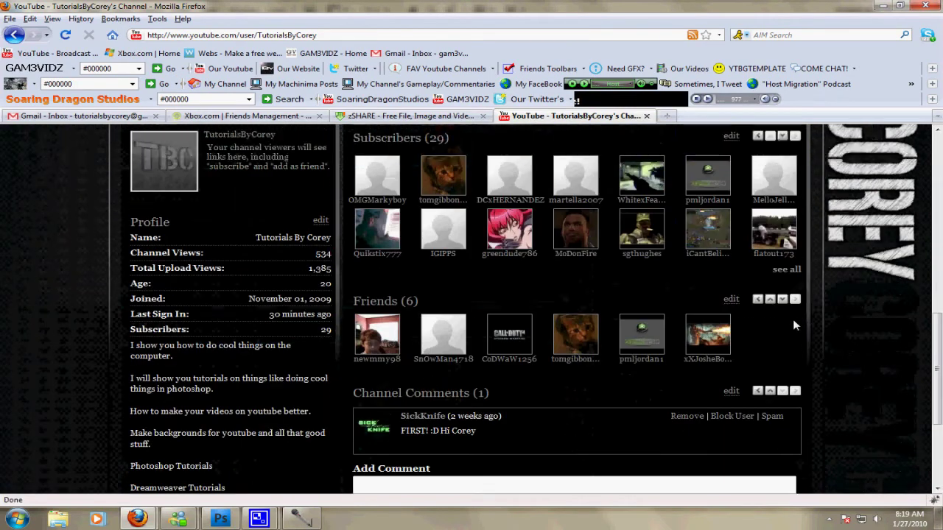
{"action": "scroll", "coordinate": [794, 325], "scroll_direction": "up", "scroll_amount": 10}
{"action": "scroll", "coordinate": [755, 255], "scroll_direction": "down", "scroll_amount": 1}
{"action": "scroll", "coordinate": [755, 255], "scroll_direction": "up", "scroll_amount": 1}
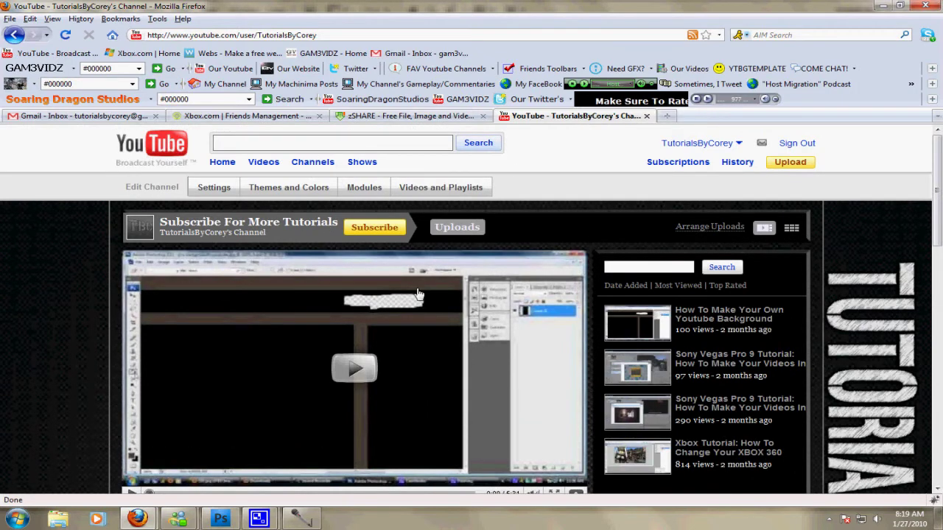
Switch to the blue wallpaper Firefox window and its GAM3VIDZ Toolbar Download tab.
{"action": "mouse_move", "coordinate": [155, 518]}
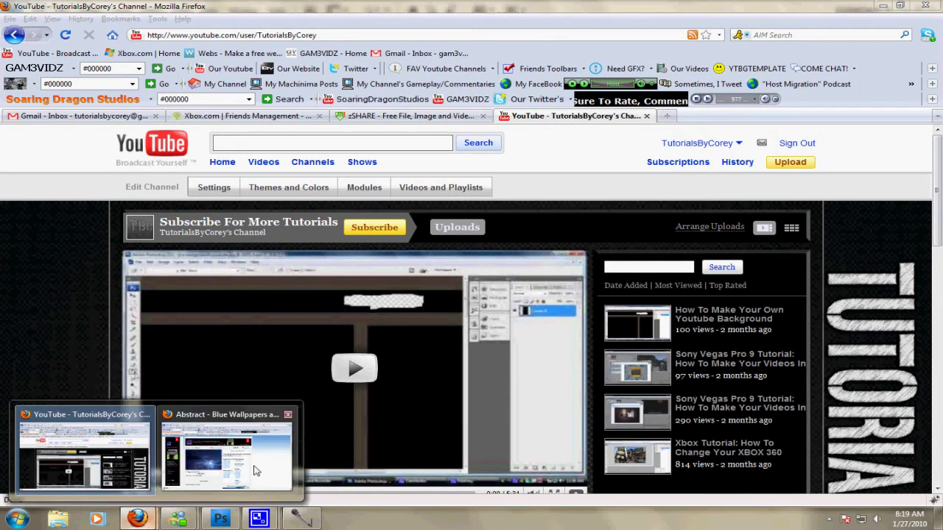
{"action": "left_click", "coordinate": [243, 435]}
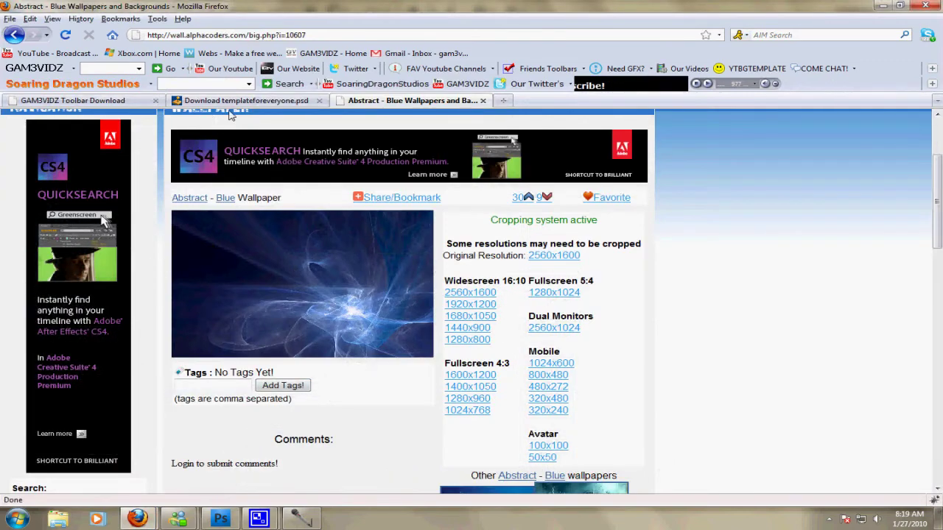
{"action": "left_click", "coordinate": [139, 101]}
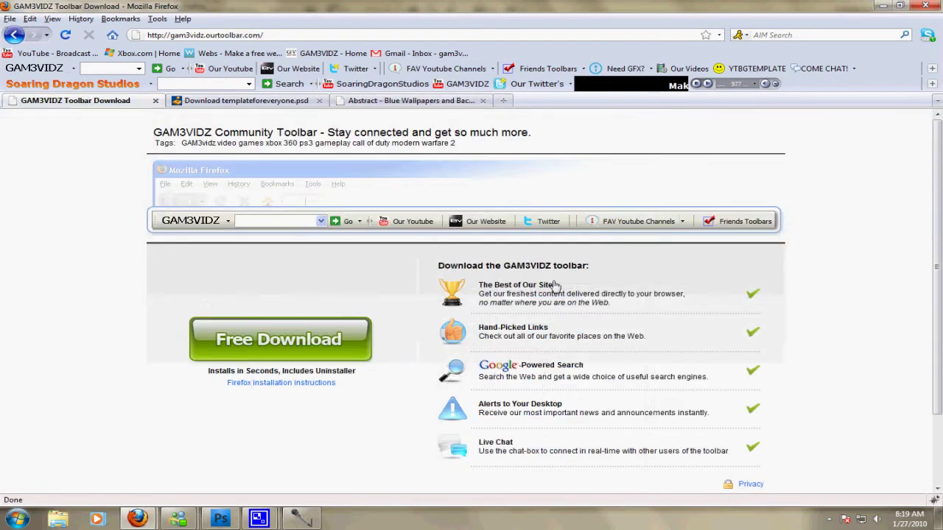
Look over the toolbar download page, then bring Photoshop with templateforeveryone.psd back to the front.
{"action": "scroll", "coordinate": [86, 255], "scroll_direction": "down", "scroll_amount": 2}
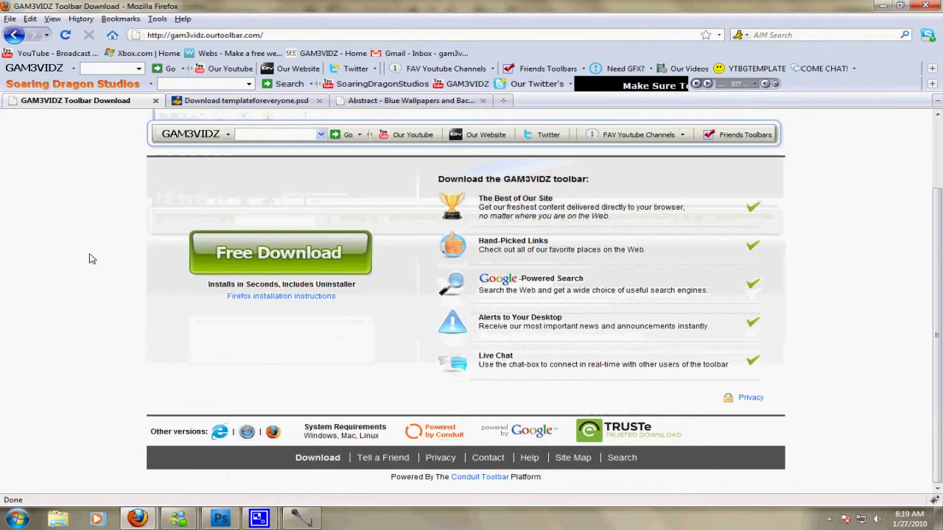
{"action": "scroll", "coordinate": [90, 258], "scroll_direction": "up", "scroll_amount": 2}
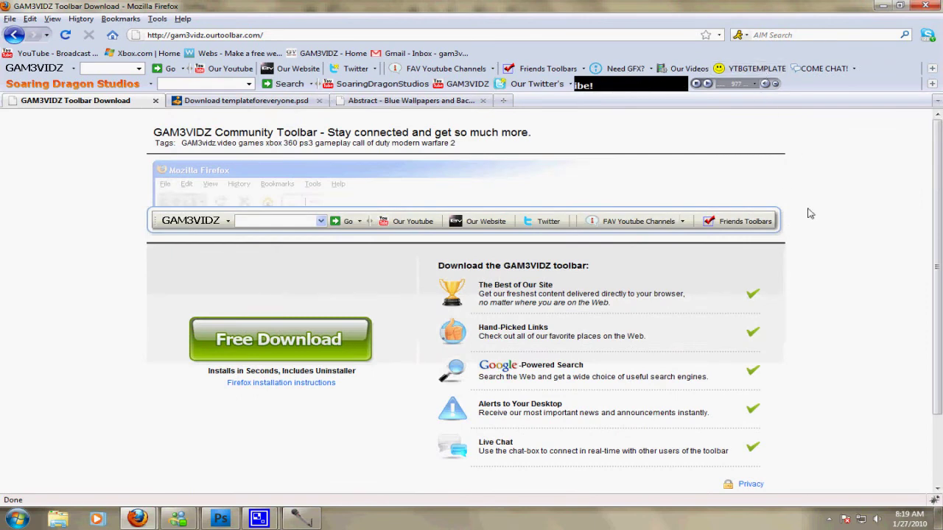
{"action": "scroll", "coordinate": [233, 388], "scroll_direction": "down", "scroll_amount": 2}
{"action": "scroll", "coordinate": [240, 387], "scroll_direction": "up", "scroll_amount": 2}
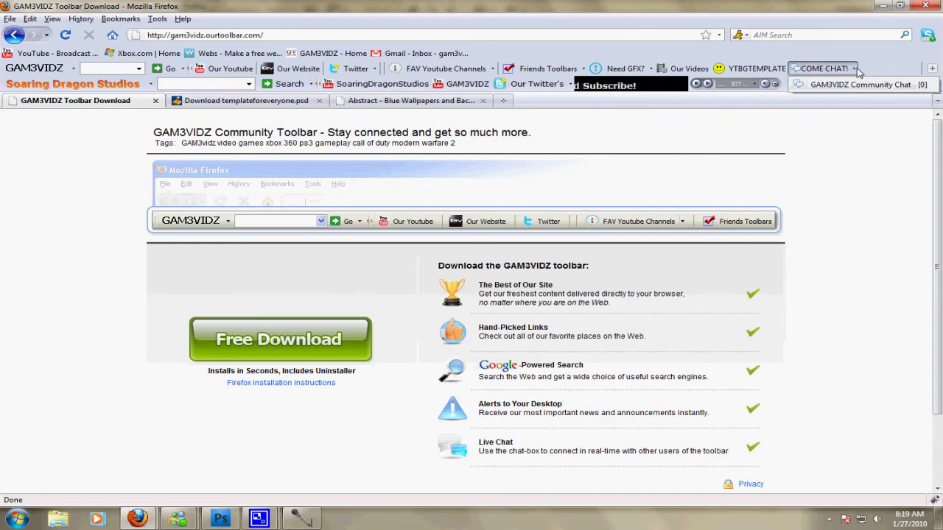
{"action": "scroll", "coordinate": [856, 148], "scroll_direction": "down", "scroll_amount": 2}
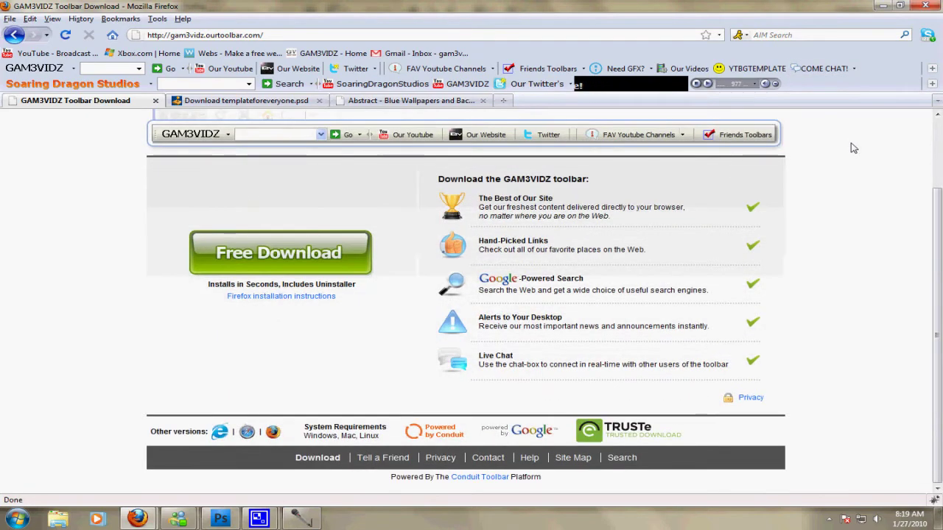
{"action": "scroll", "coordinate": [840, 170], "scroll_direction": "up", "scroll_amount": 2}
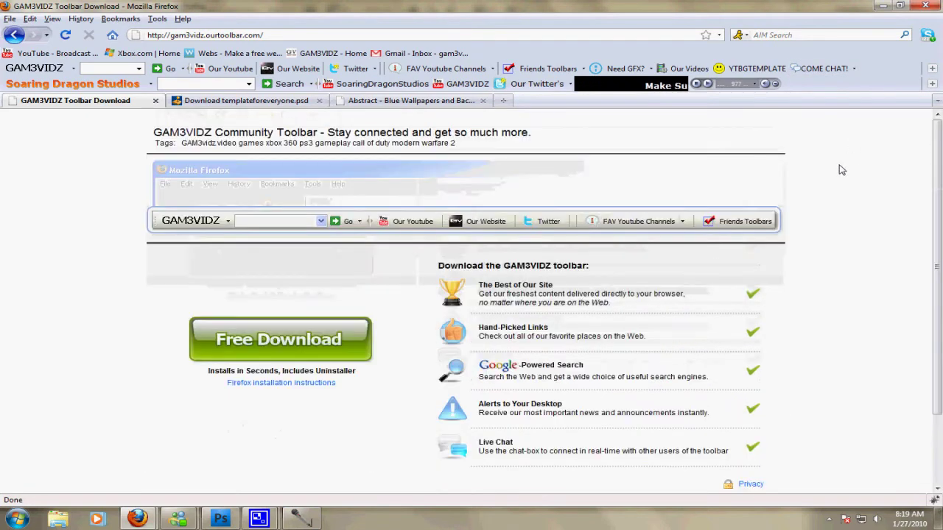
{"action": "scroll", "coordinate": [840, 169], "scroll_direction": "down", "scroll_amount": 2}
{"action": "scroll", "coordinate": [840, 170], "scroll_direction": "up", "scroll_amount": 2}
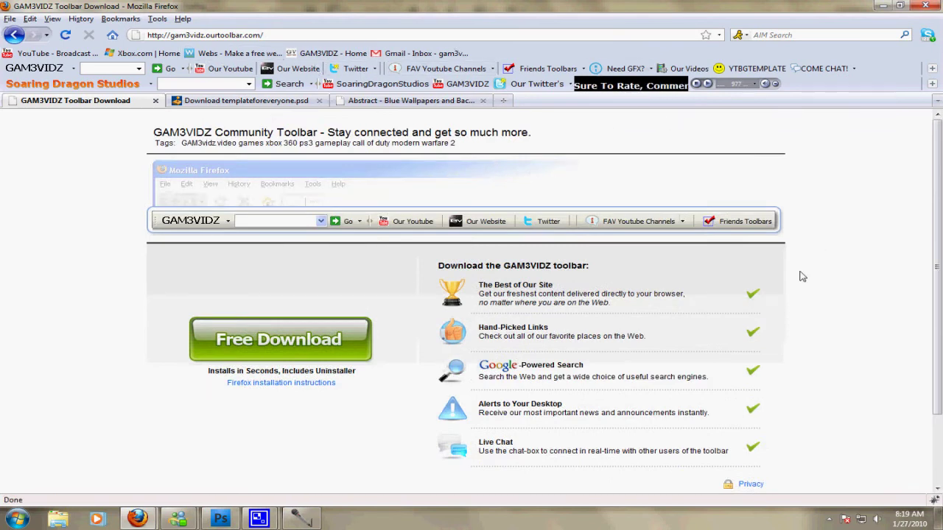
{"action": "left_click", "coordinate": [227, 522]}
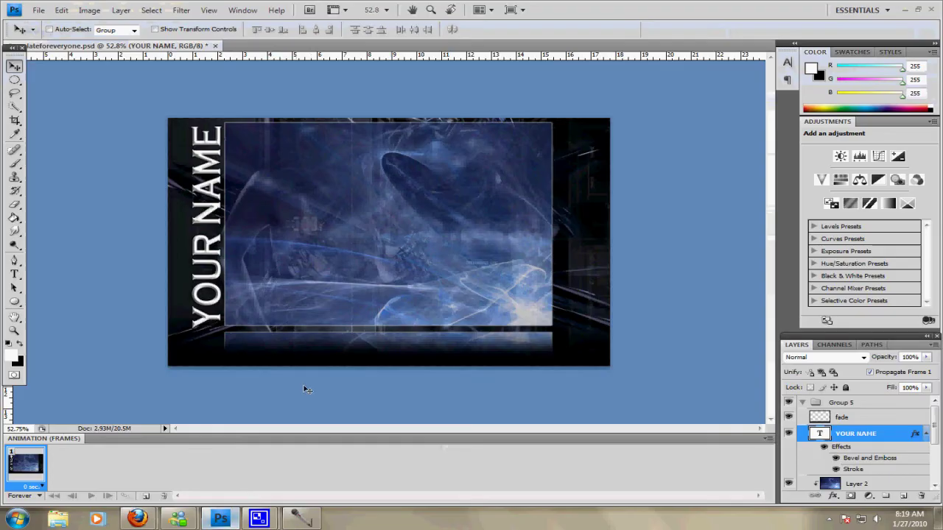
{"action": "left_click", "coordinate": [39, 10]}
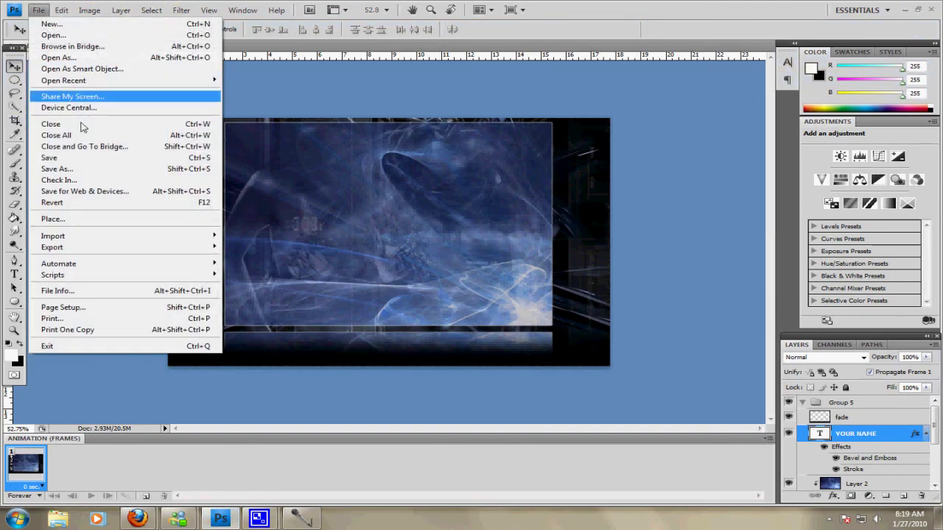
{"action": "left_click", "coordinate": [330, 112]}
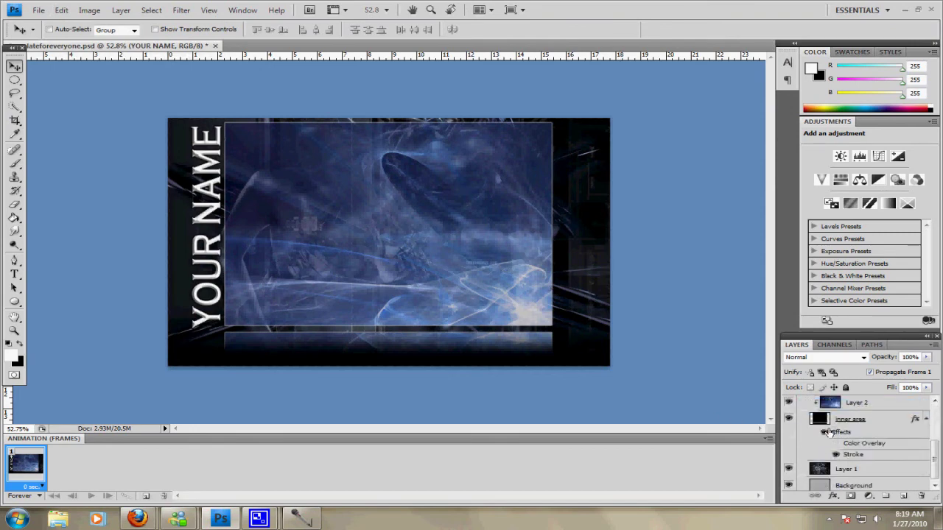
{"action": "left_click", "coordinate": [824, 432]}
{"action": "scroll", "coordinate": [836, 461], "scroll_direction": "up", "scroll_amount": 2}
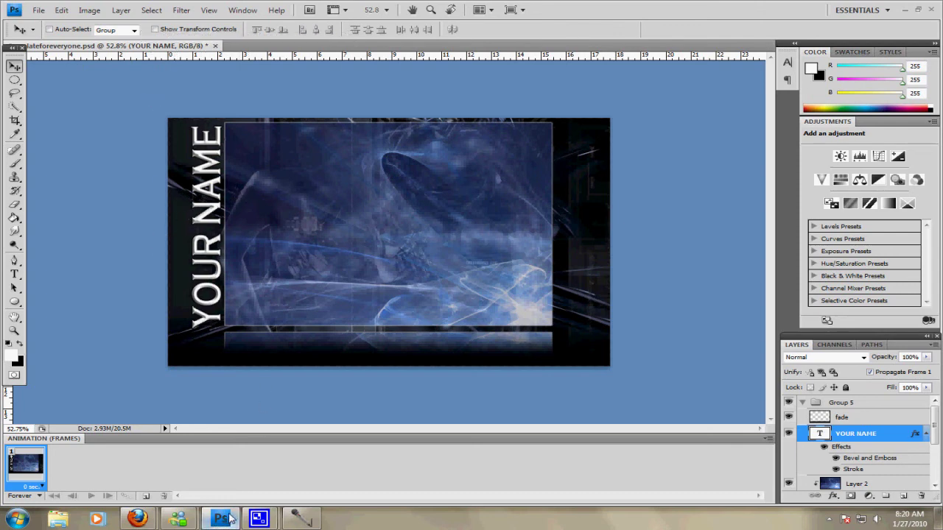
{"action": "mouse_move", "coordinate": [214, 522]}
{"action": "left_click", "coordinate": [38, 12]}
{"action": "left_click", "coordinate": [37, 11]}
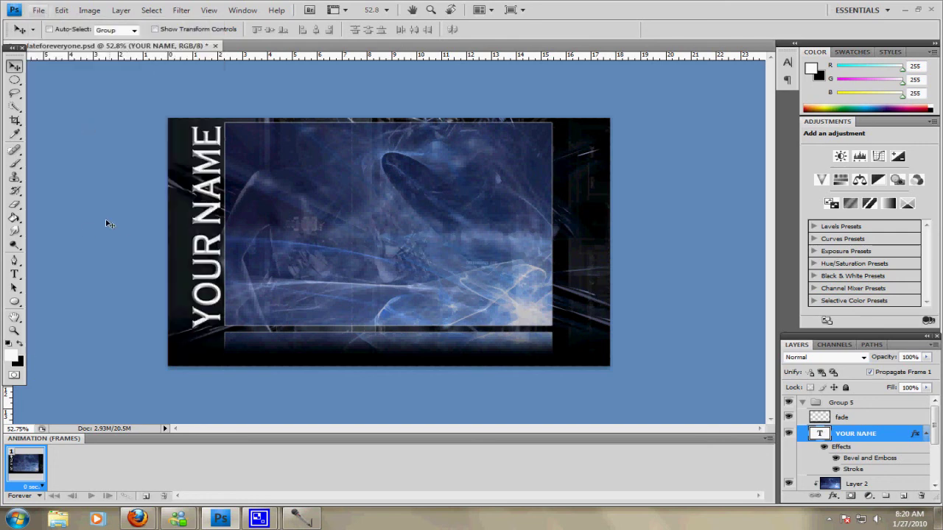